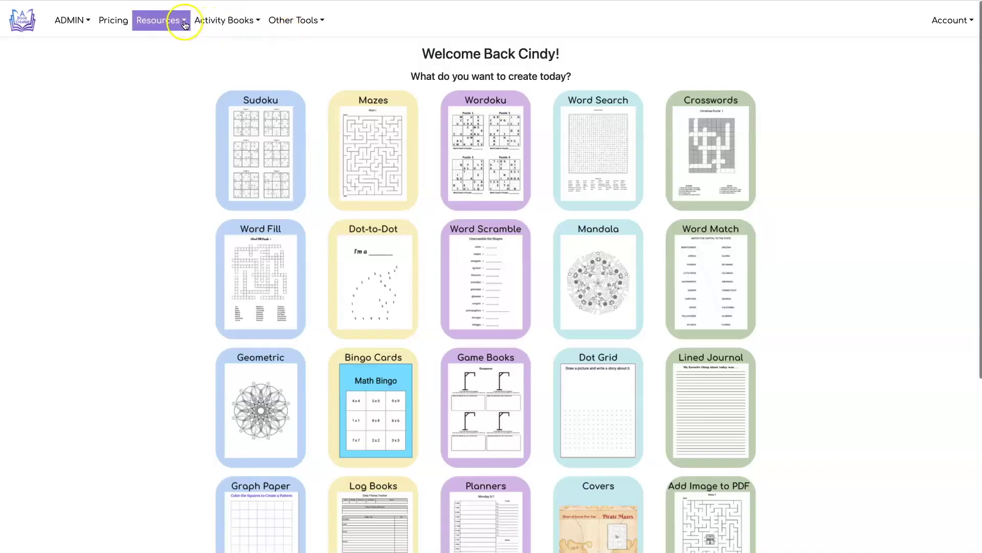
Launch the Dot-to-Dot Tool from the Activity Books menu on the dashboard
click(231, 23)
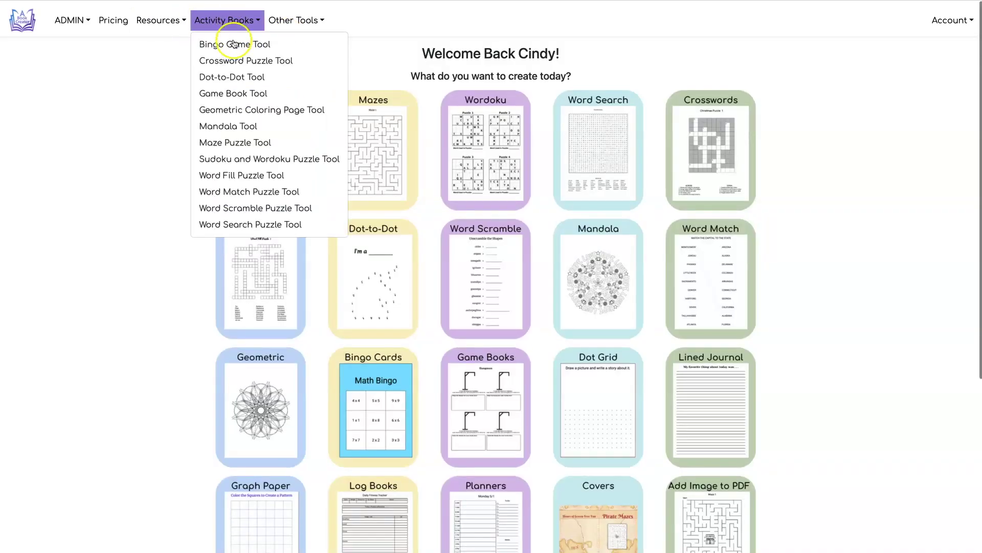
click(112, 168)
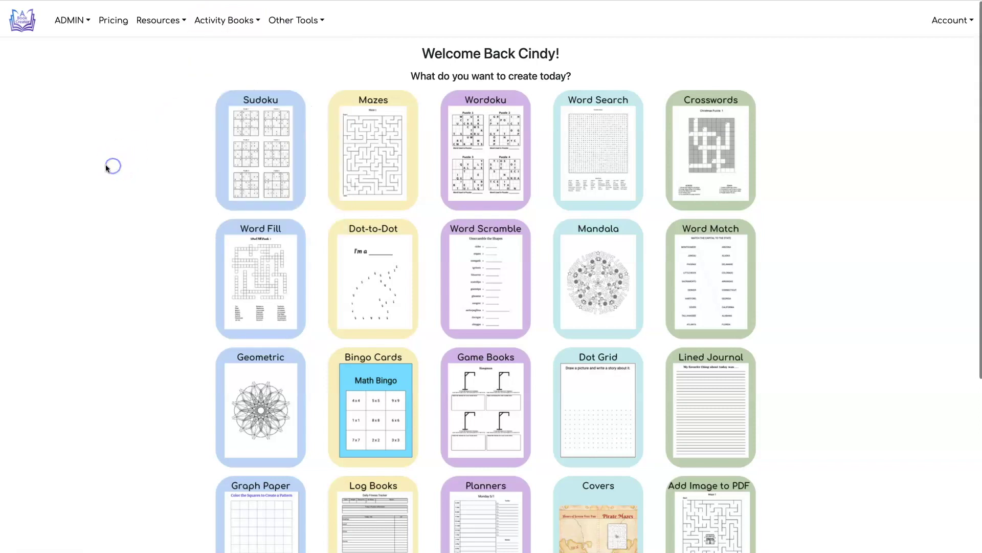
click(384, 275)
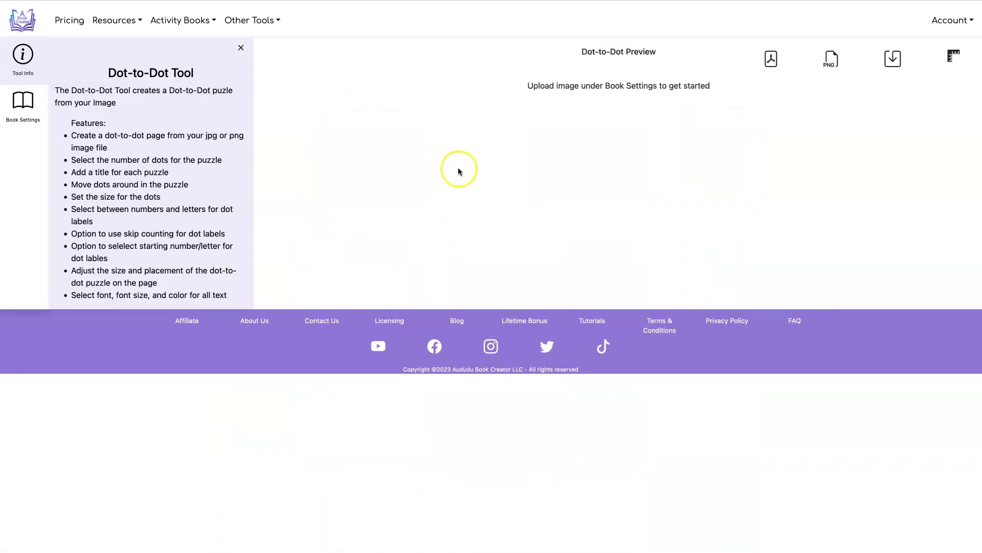
Set the book's standard trim size to 8.5" X 11" in Book Settings
click(23, 105)
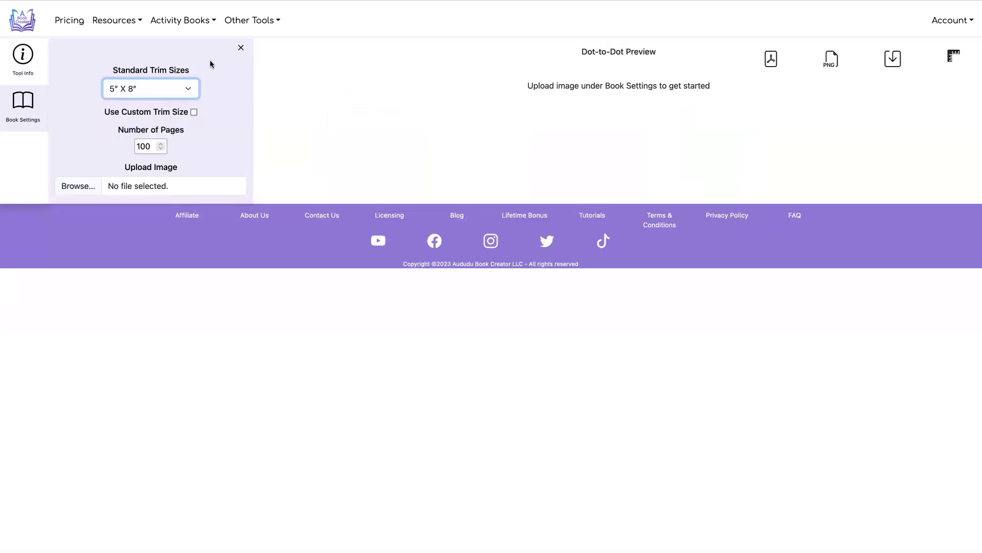
click(176, 88)
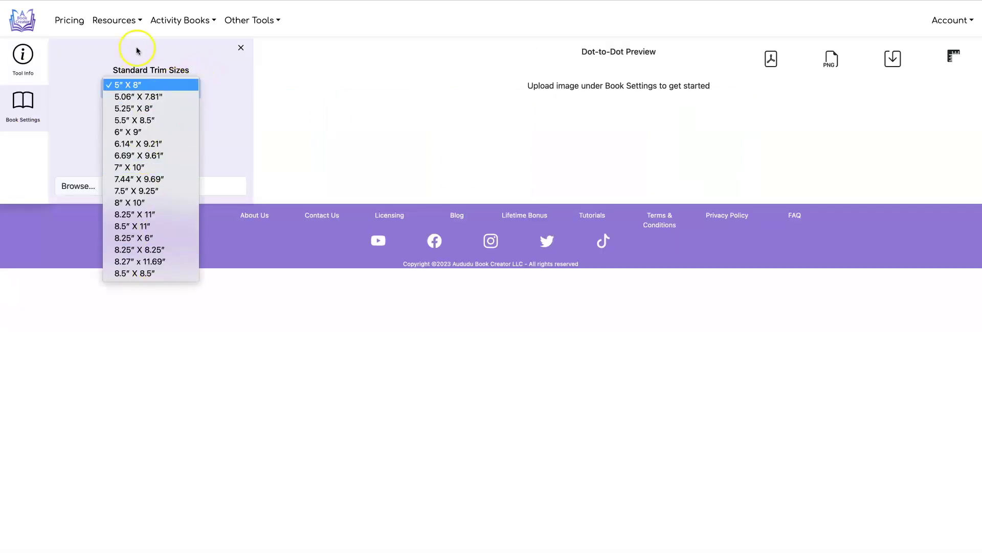
click(147, 228)
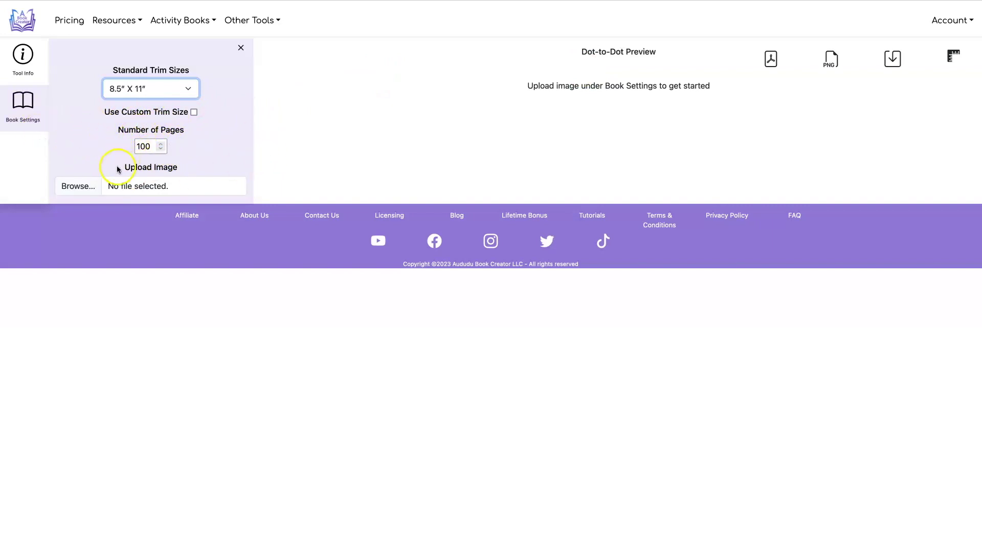
Upload pumpkin.png as the puzzle image, producing a 20-dot pumpkin outline
click(78, 186)
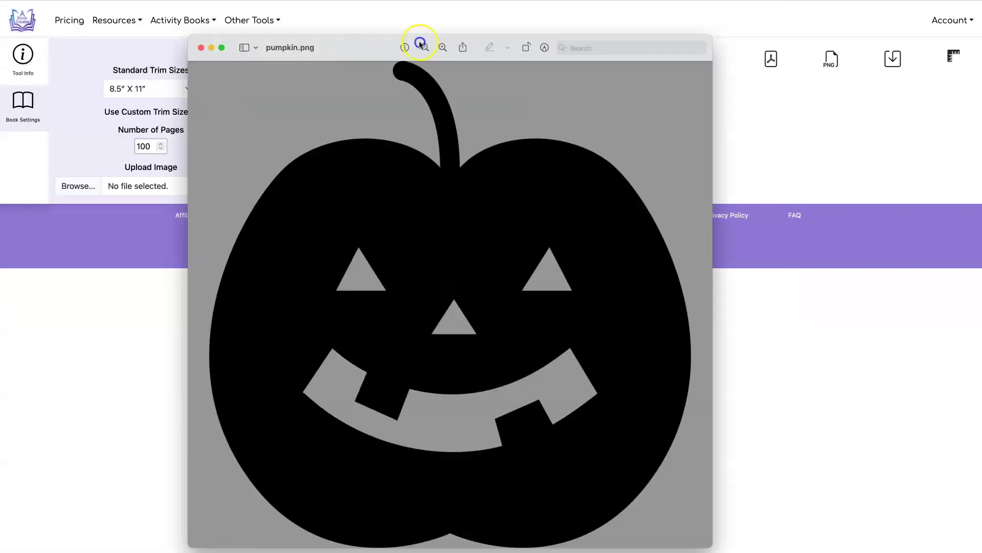
drag(417, 37, 512, 29)
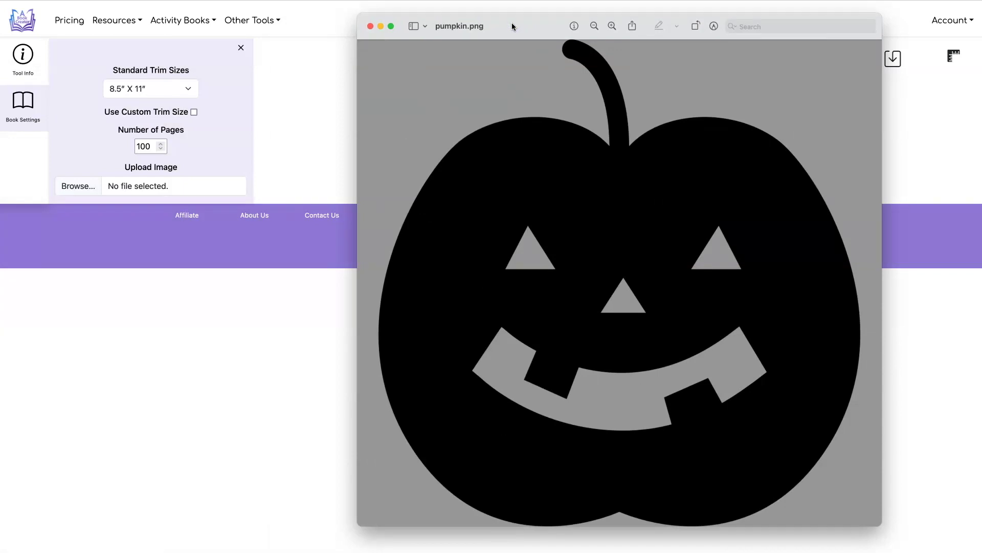
drag(511, 26, 743, 59)
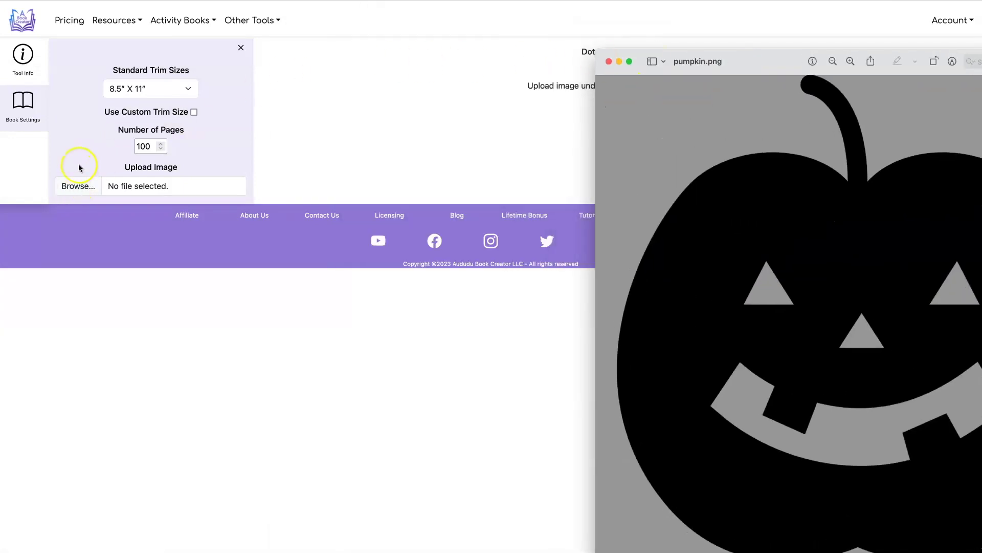
click(78, 185)
click(78, 185)
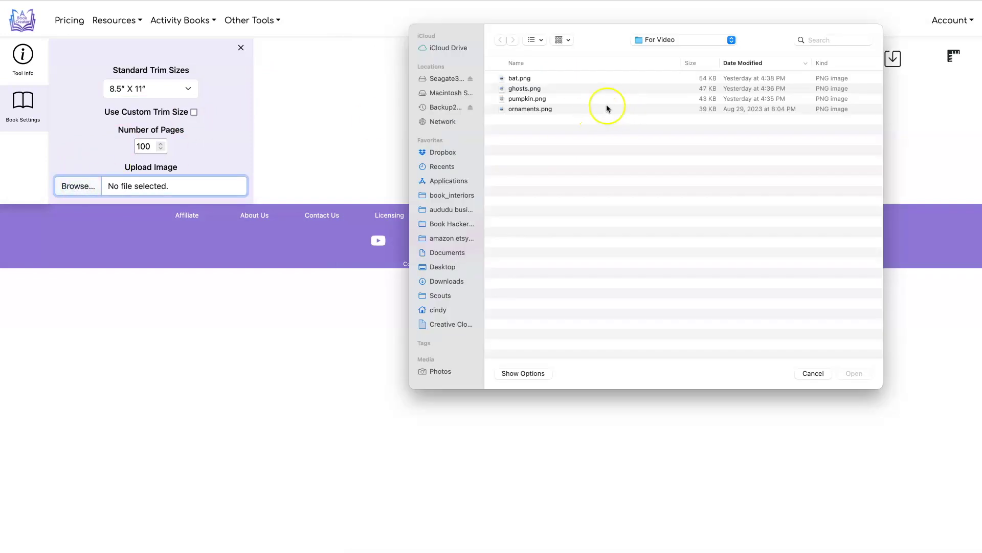
double_click(548, 97)
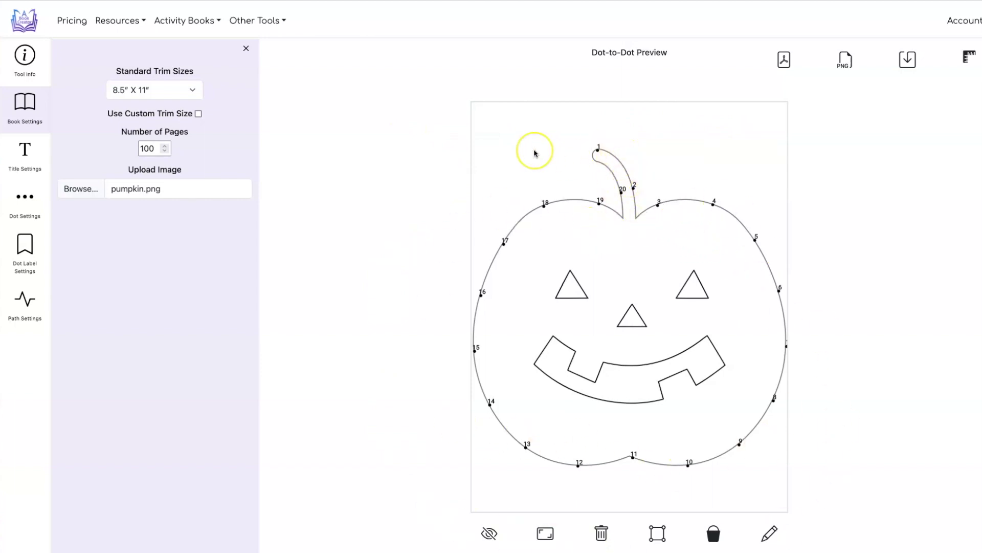
click(26, 300)
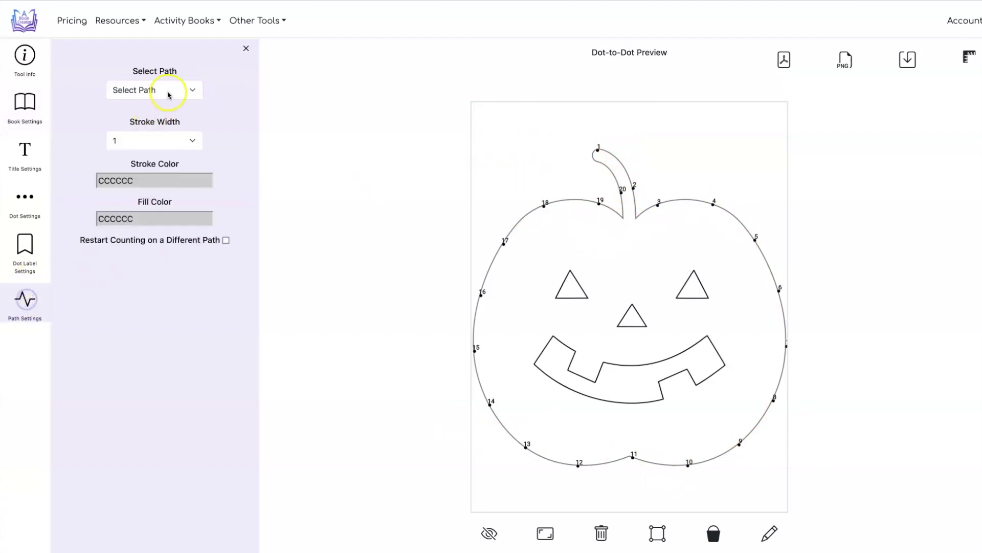
click(172, 93)
click(182, 97)
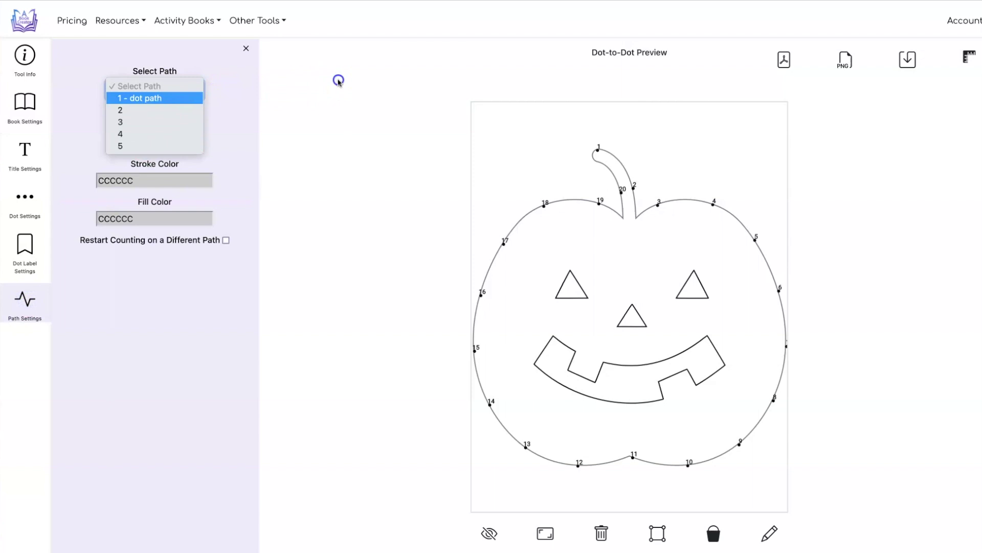
click(189, 92)
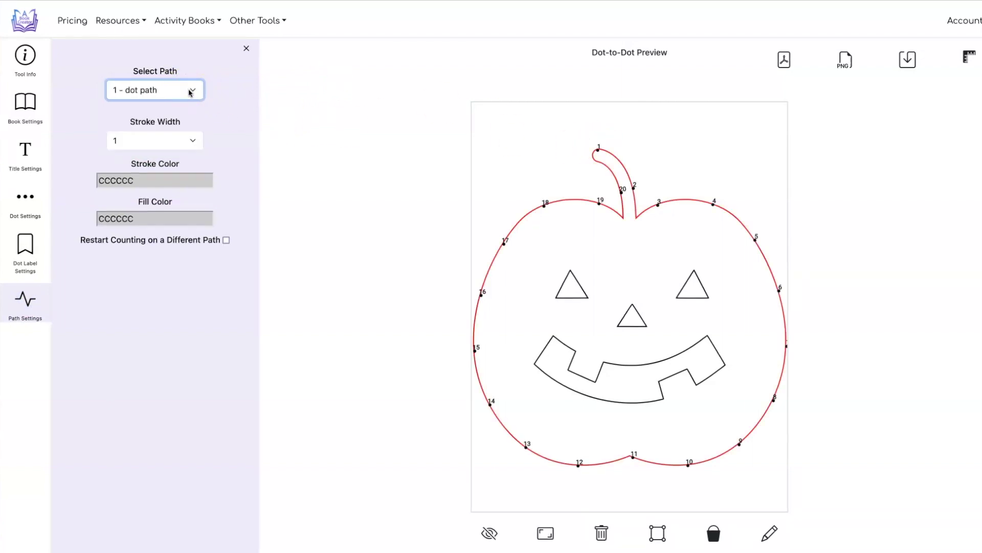
click(190, 92)
click(188, 98)
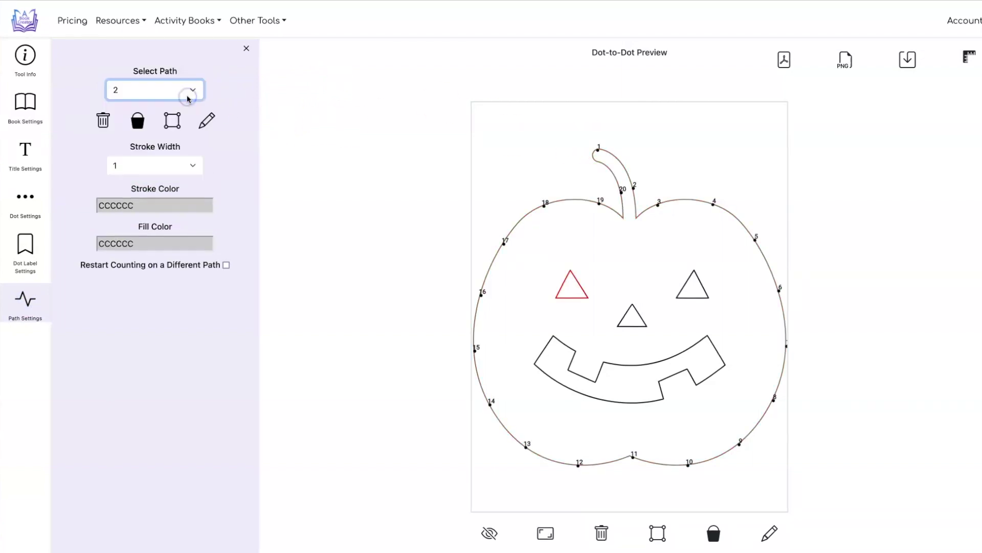
click(187, 92)
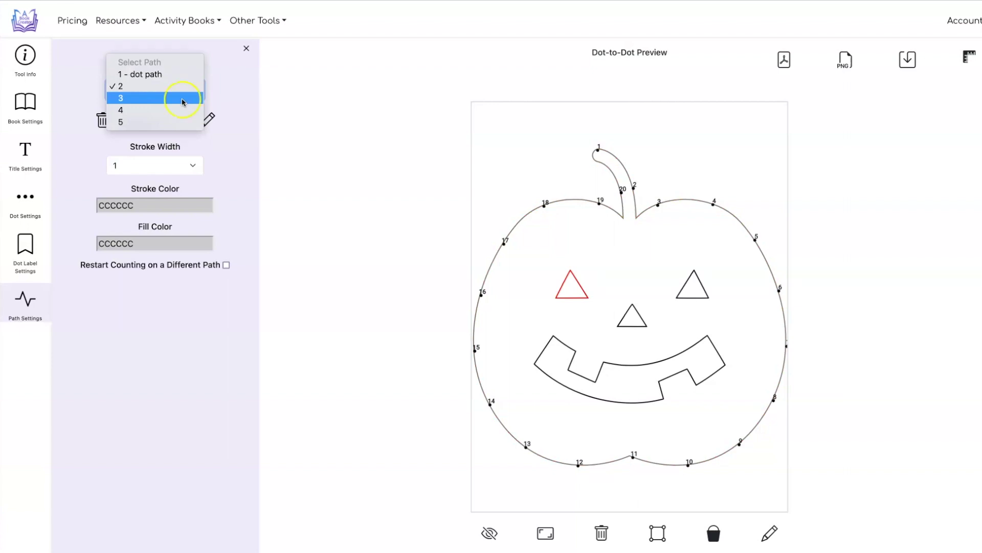
click(183, 102)
click(179, 91)
click(175, 98)
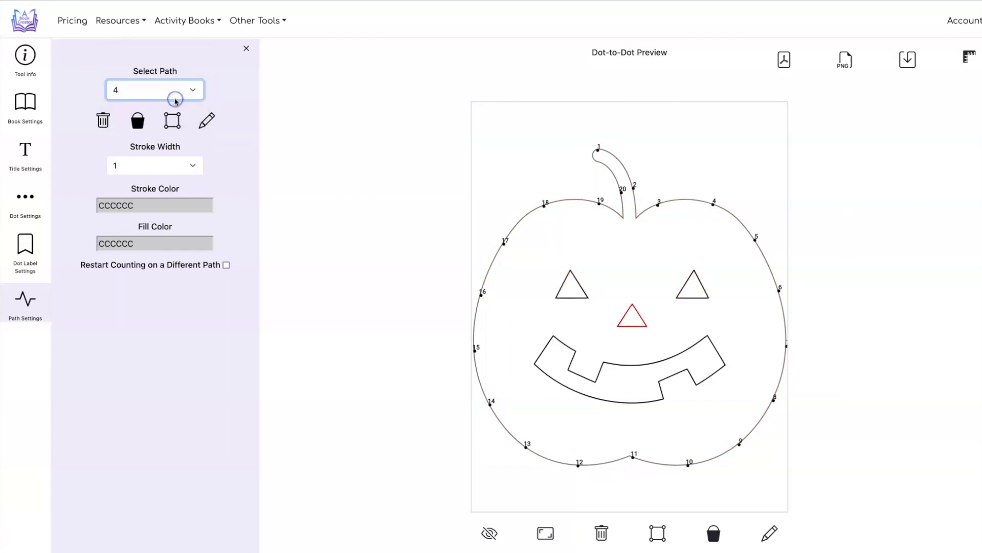
click(179, 91)
click(179, 95)
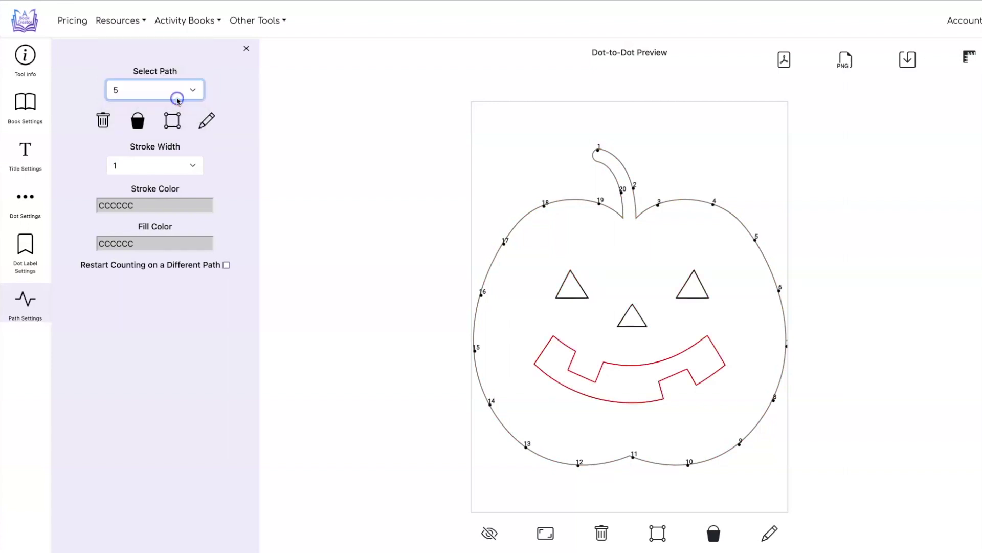
click(203, 69)
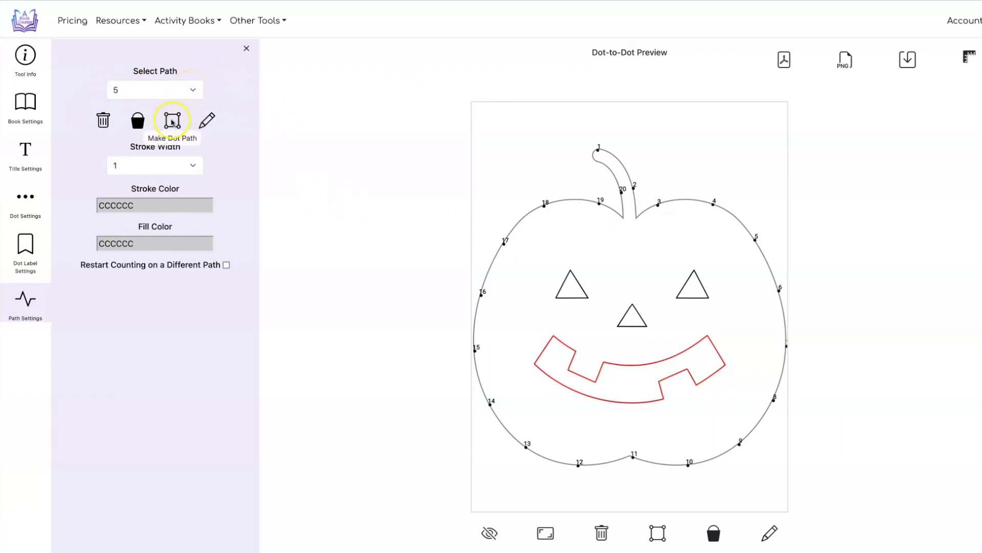
click(172, 121)
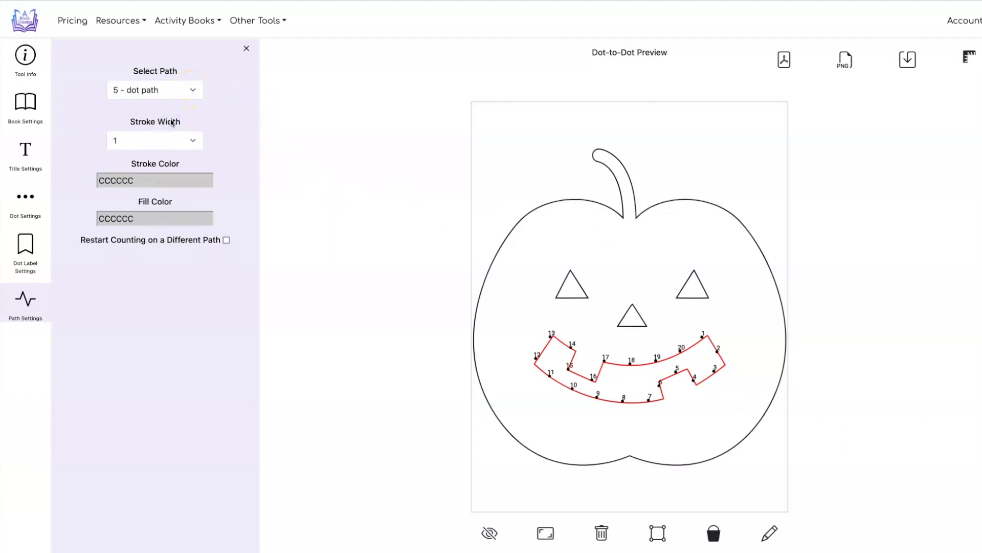
click(724, 209)
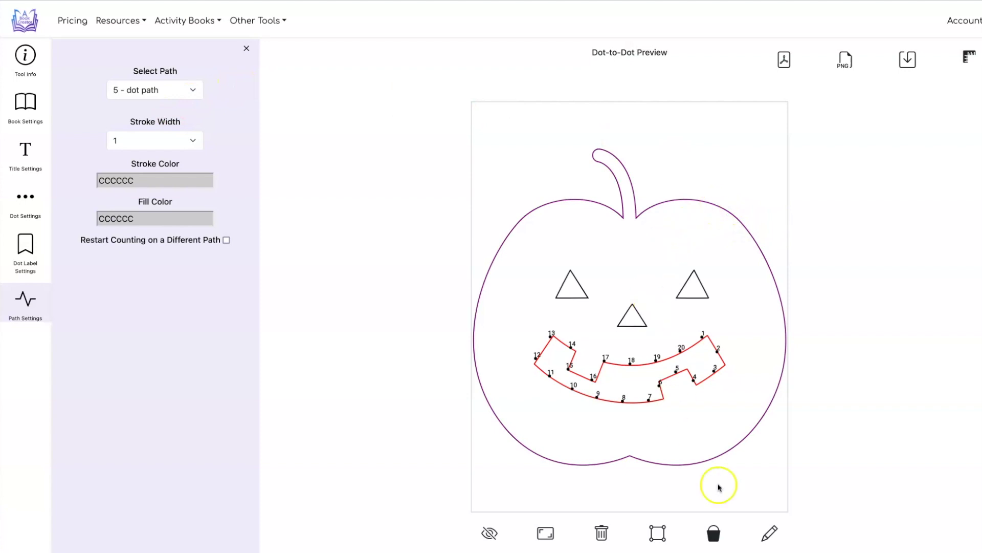
click(660, 533)
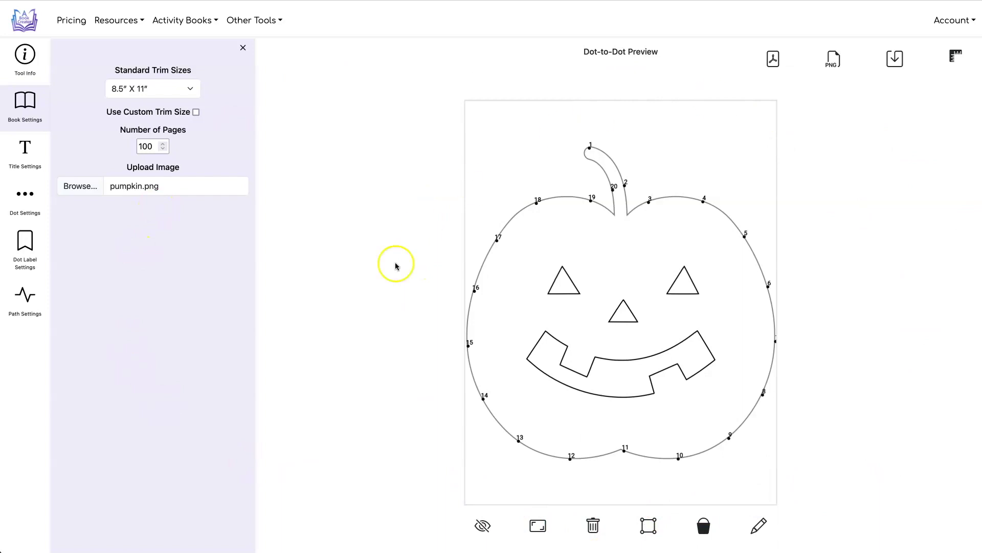
Turn on margin guides and fit the pumpkin image inside them so dots 1–20 align
click(954, 58)
scroll(862, 206, down, 2)
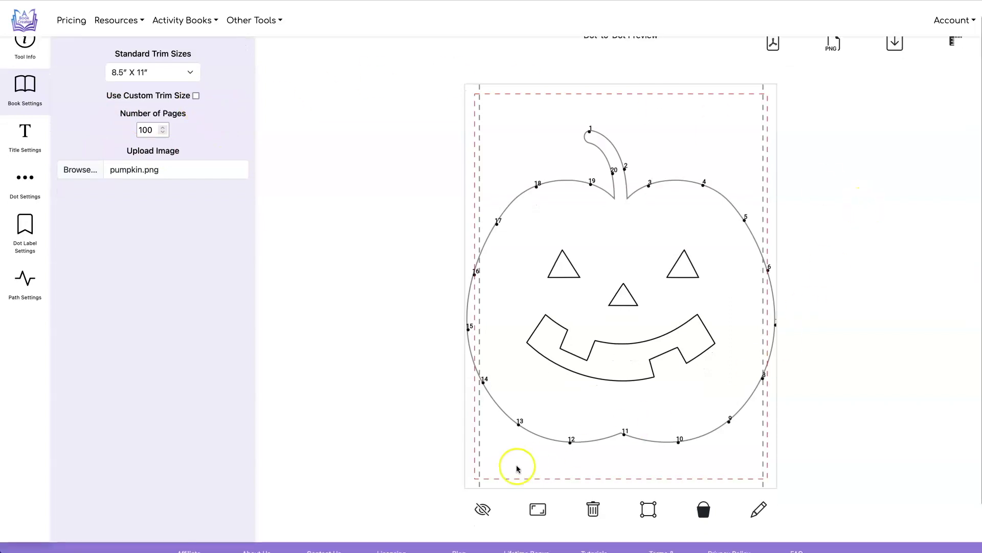
click(538, 510)
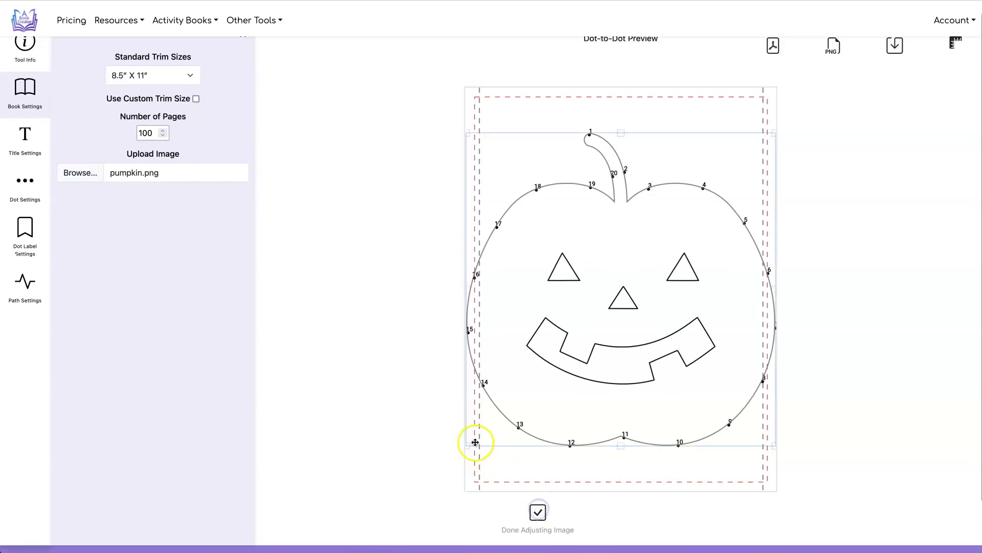
drag(467, 445, 574, 375)
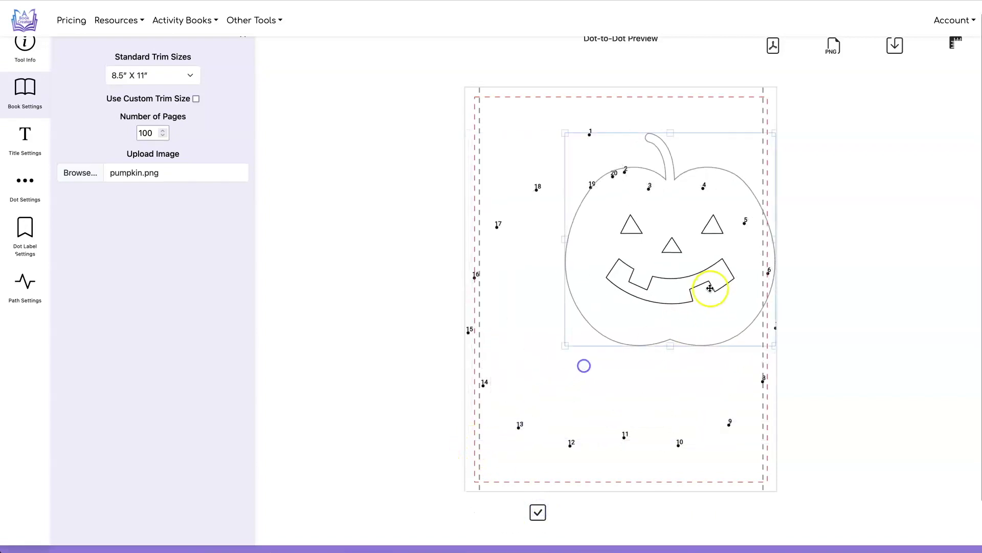
drag(709, 285, 643, 285)
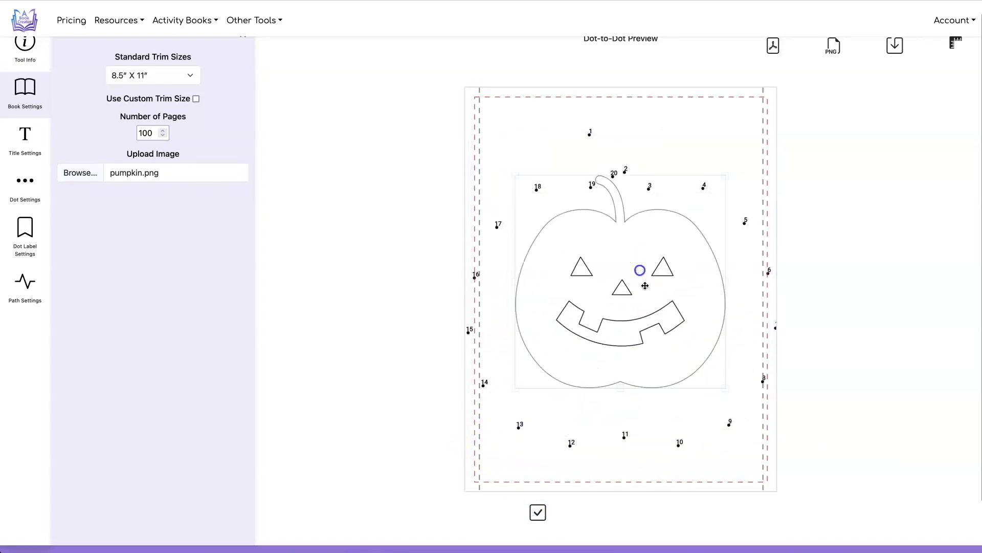
drag(729, 389, 774, 457)
drag(670, 369, 647, 351)
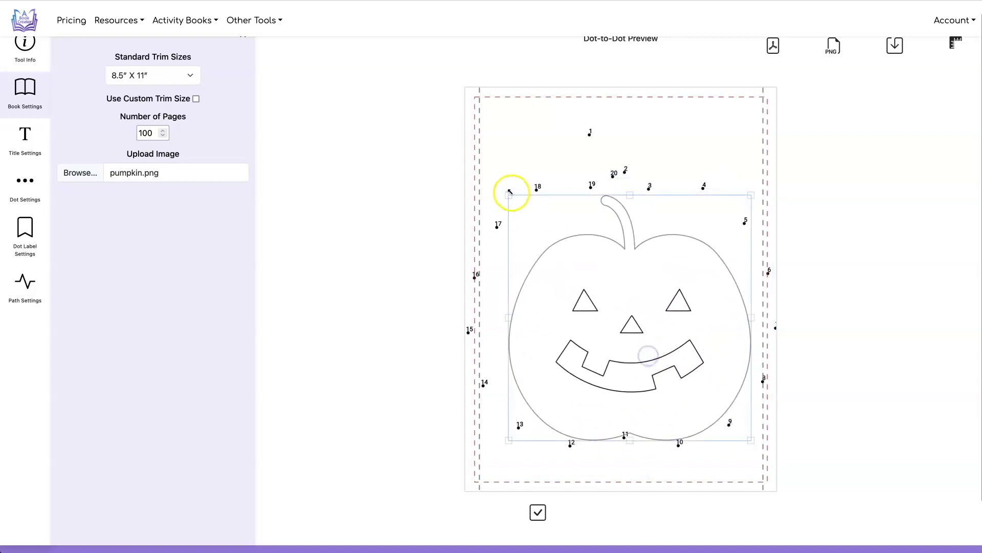
drag(506, 193, 492, 177)
drag(568, 251, 569, 253)
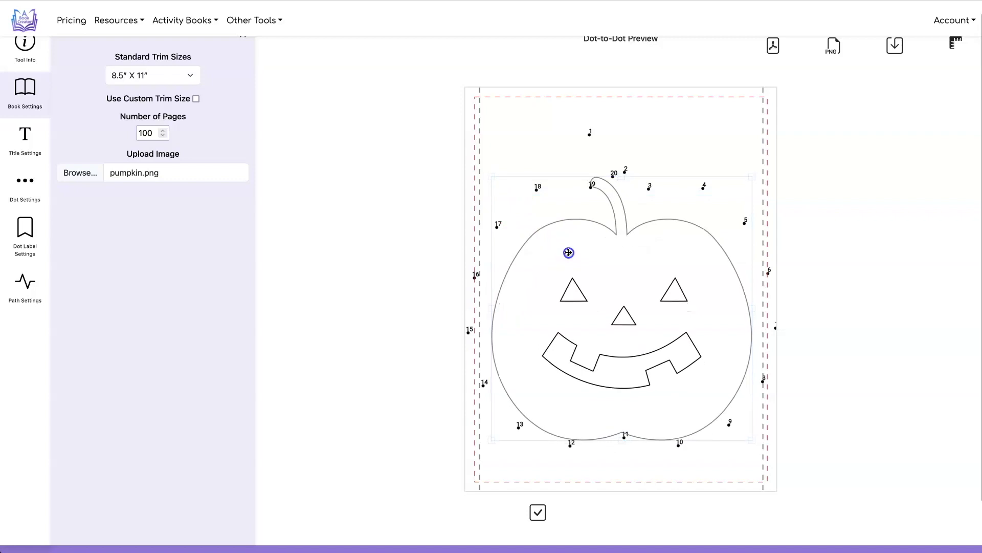
click(539, 512)
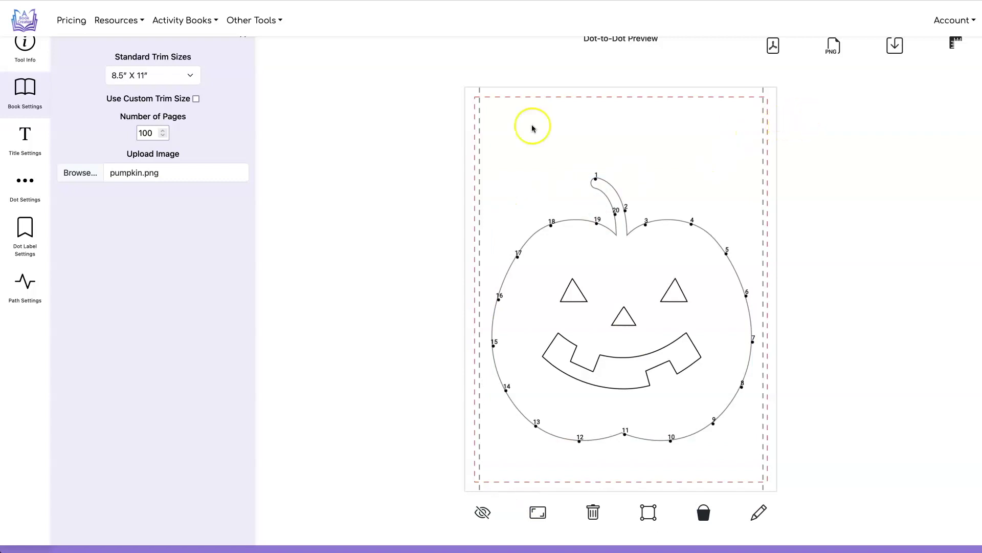
Enter 'Connect the Dots' as the page title
click(26, 134)
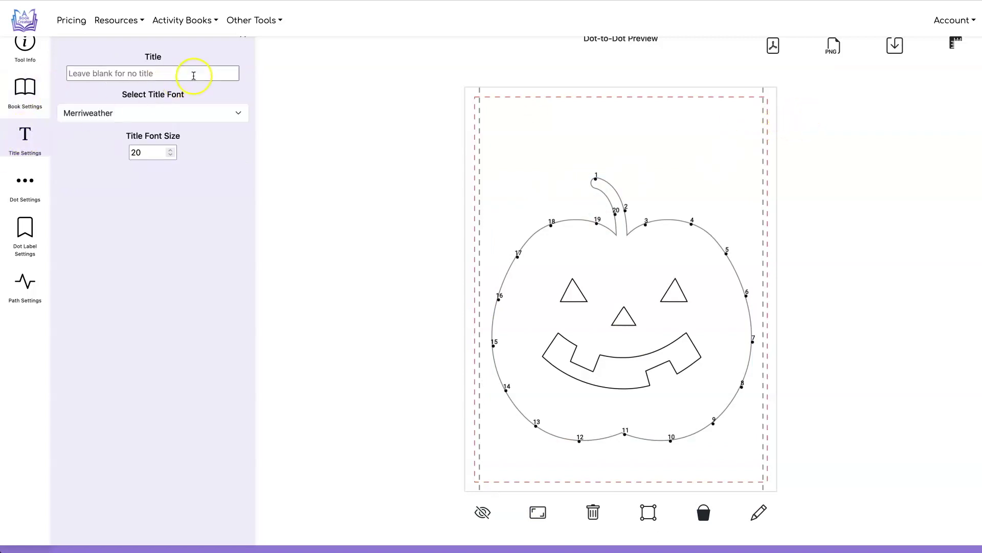
click(136, 74)
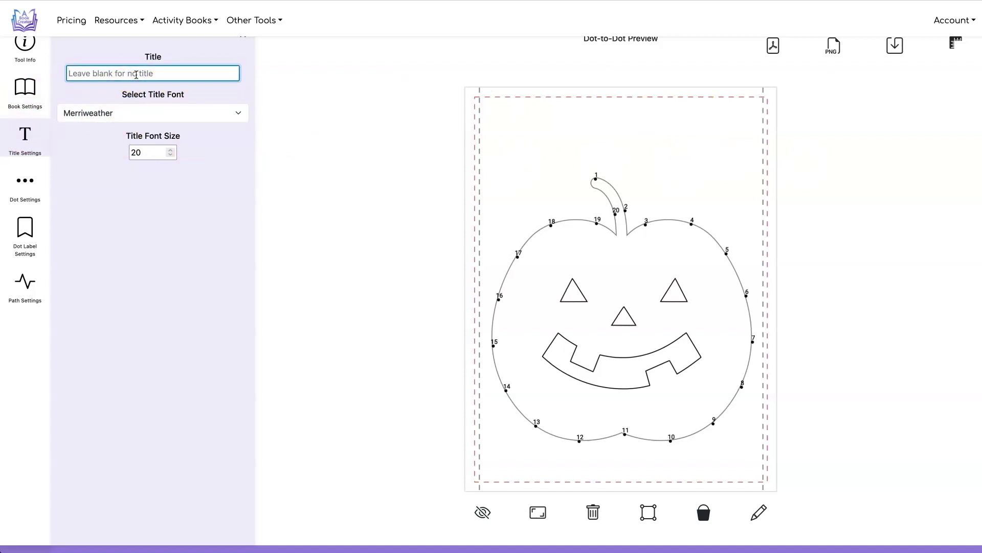
text(Connect the Dots)
click(423, 92)
Move and tilt the title so it rises to the right, and set it in Roboto
drag(638, 102, 728, 175)
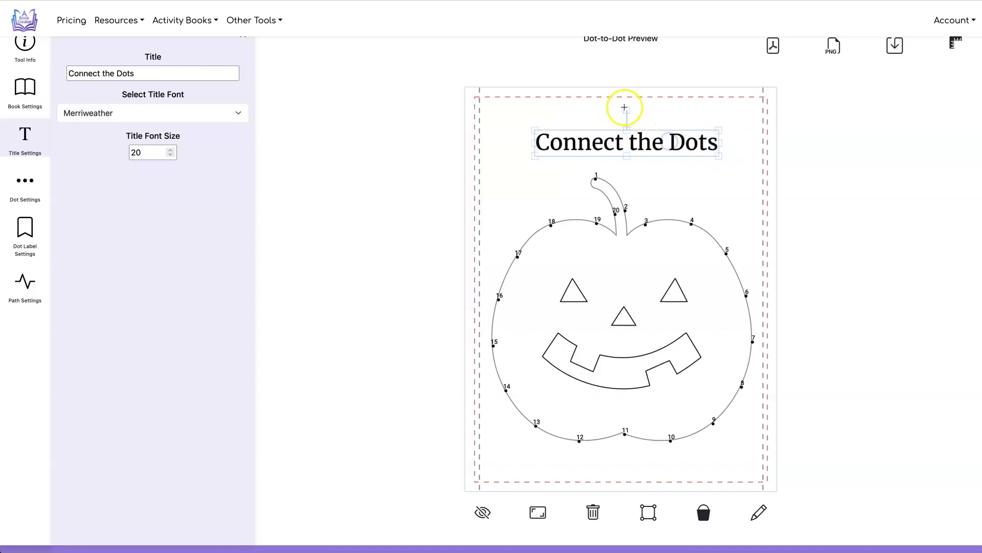
click(622, 109)
drag(623, 109, 616, 136)
click(116, 113)
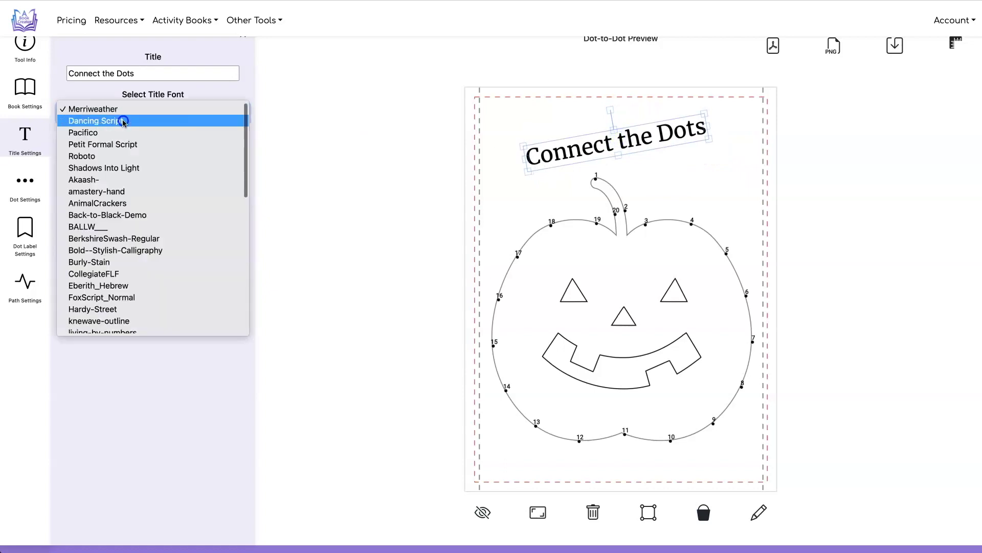
click(128, 155)
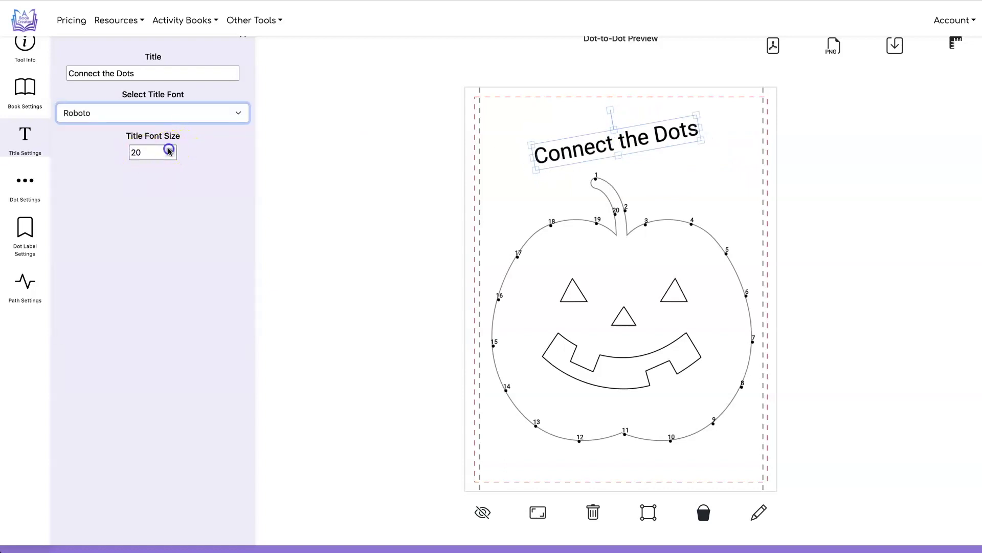
Try a dot size of 10, then return the dot size to 3
click(309, 136)
click(27, 181)
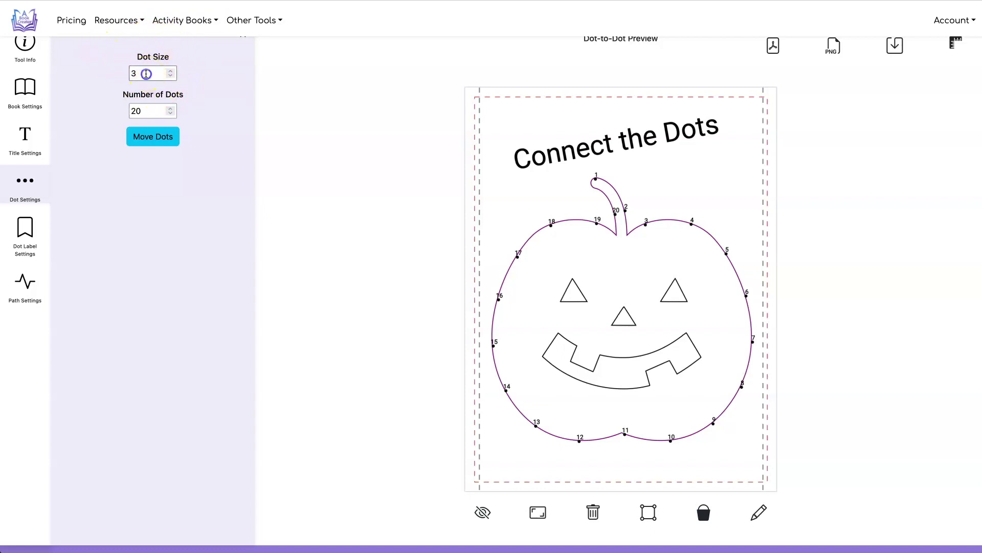
drag(147, 72, 123, 73)
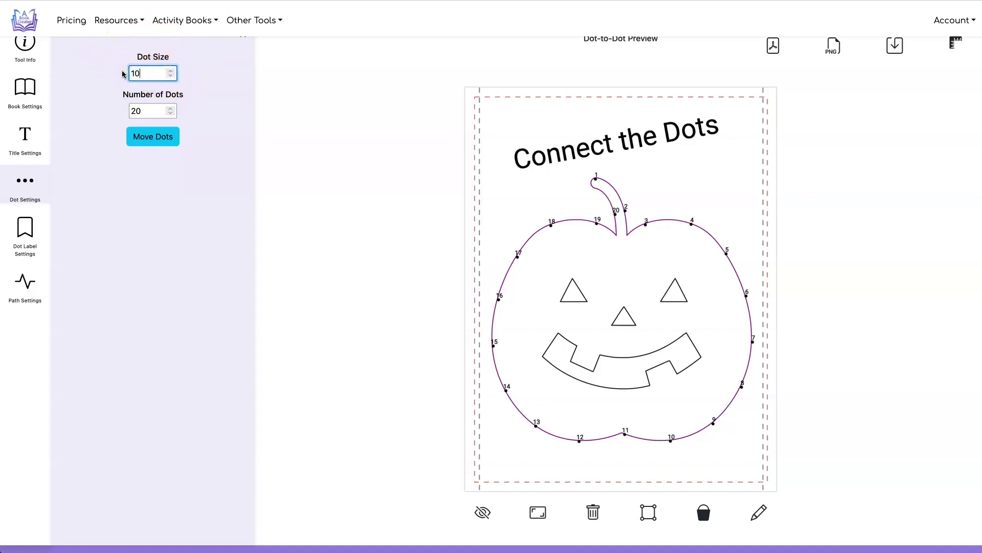
click(212, 75)
double_click(134, 73)
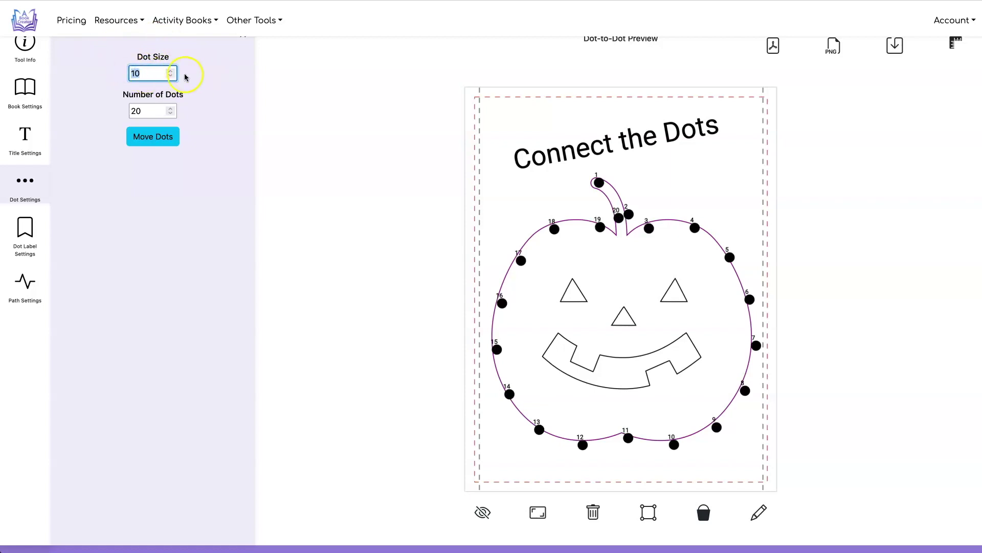
text(3)
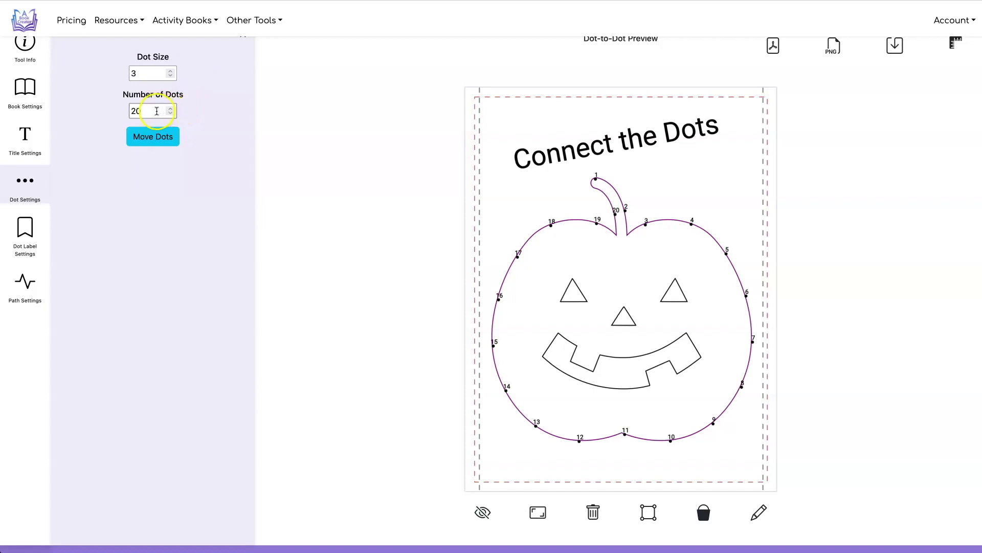
Set the number of dots to 30, leaving dot repositioning off
drag(153, 111, 102, 111)
text(3)
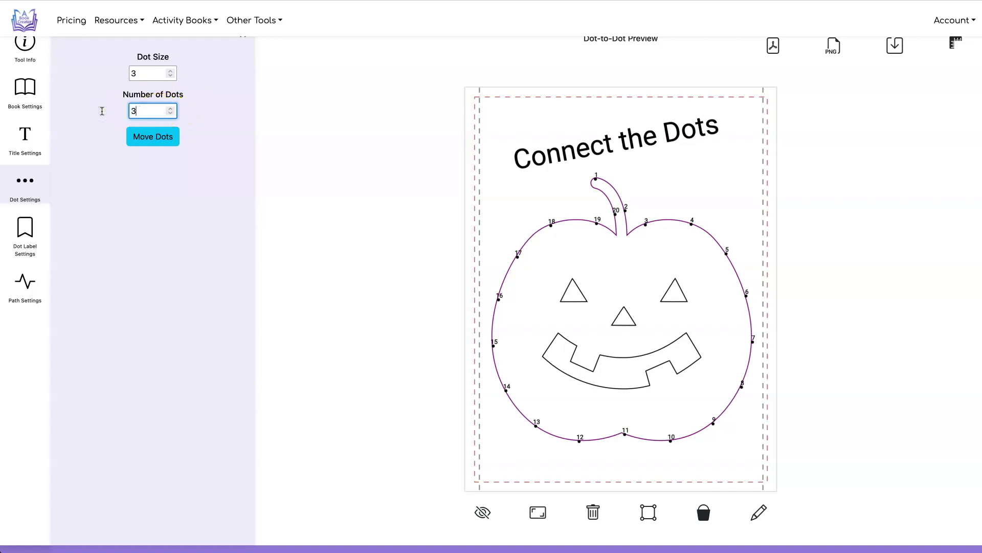
click(252, 112)
click(136, 136)
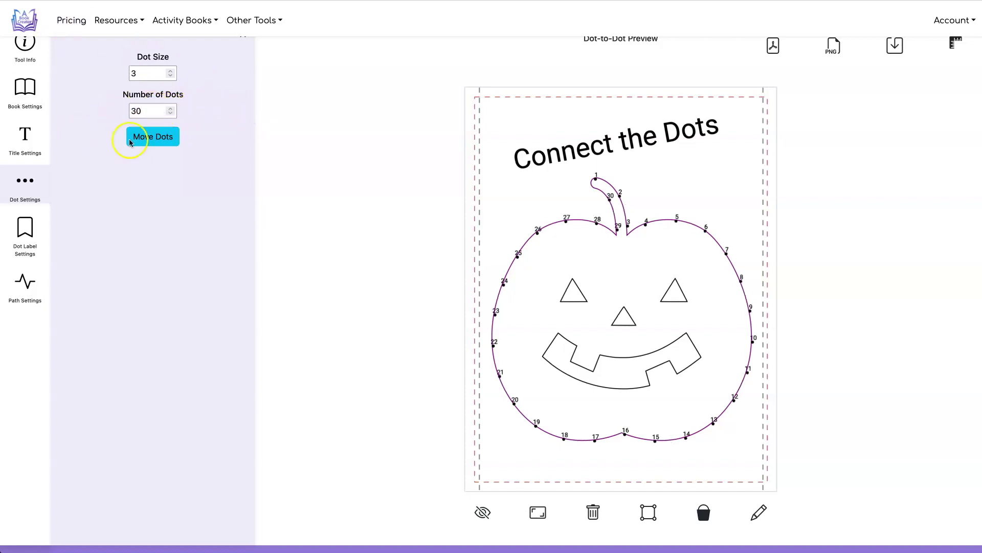
click(141, 182)
click(157, 144)
click(166, 137)
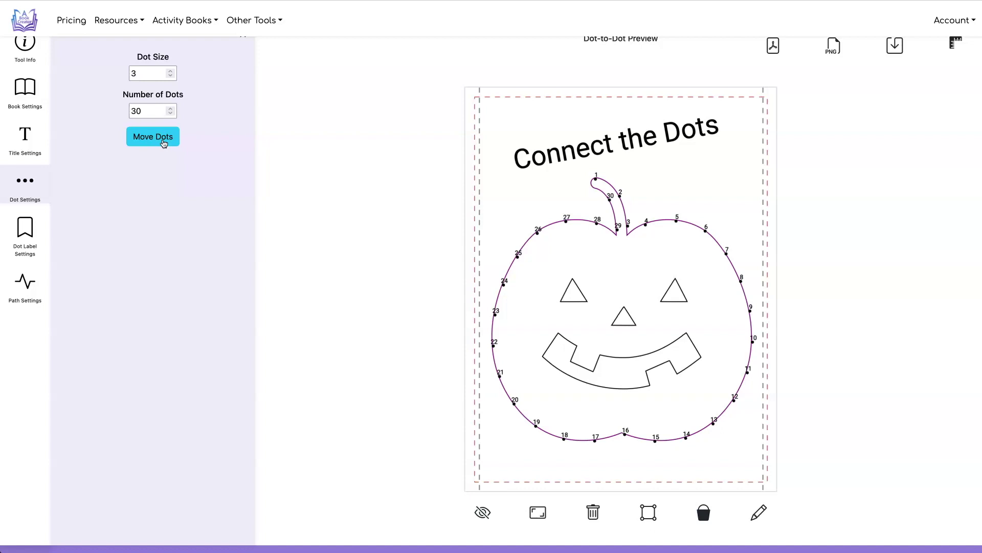
Set label direction to Counterclockwise, keeping numbers rather than letters as labels
click(28, 228)
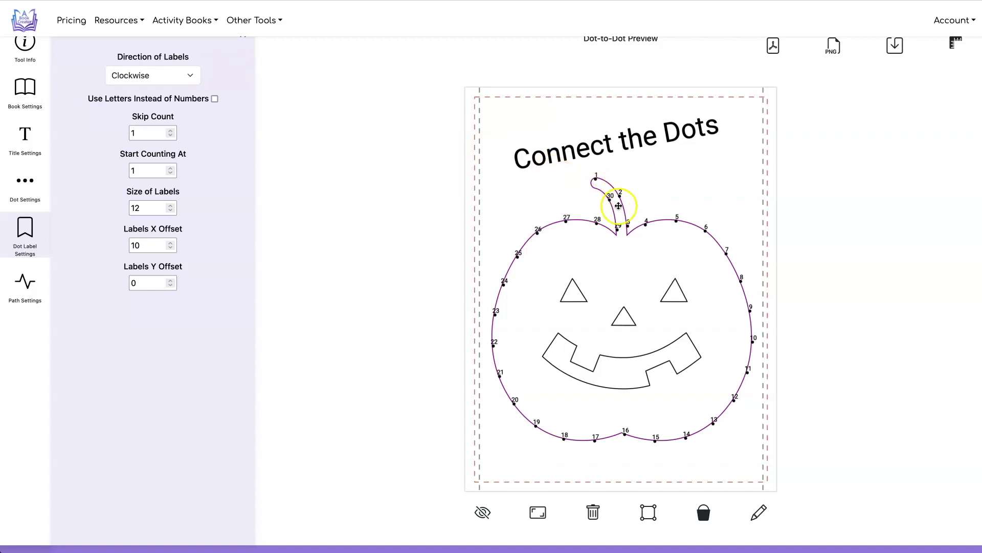
click(184, 75)
click(179, 82)
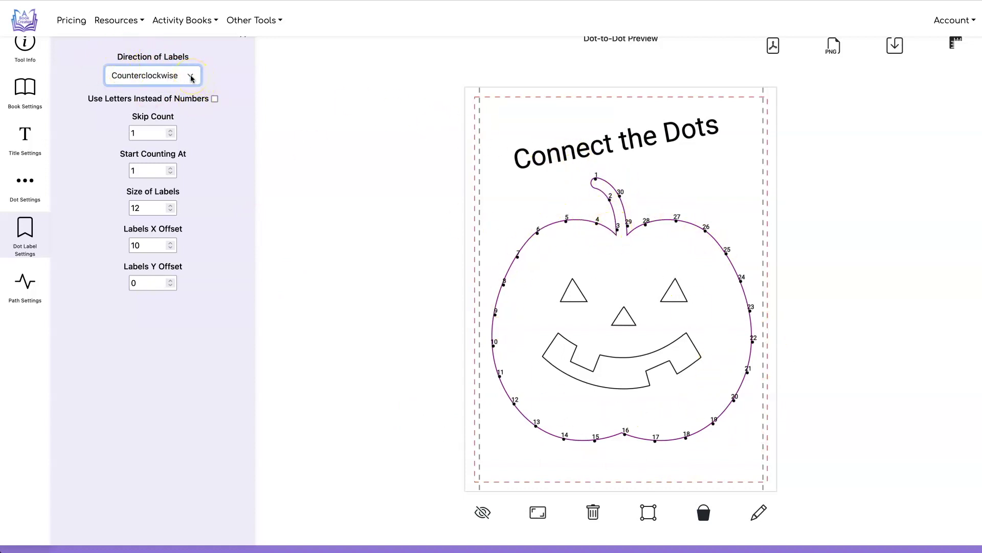
click(214, 99)
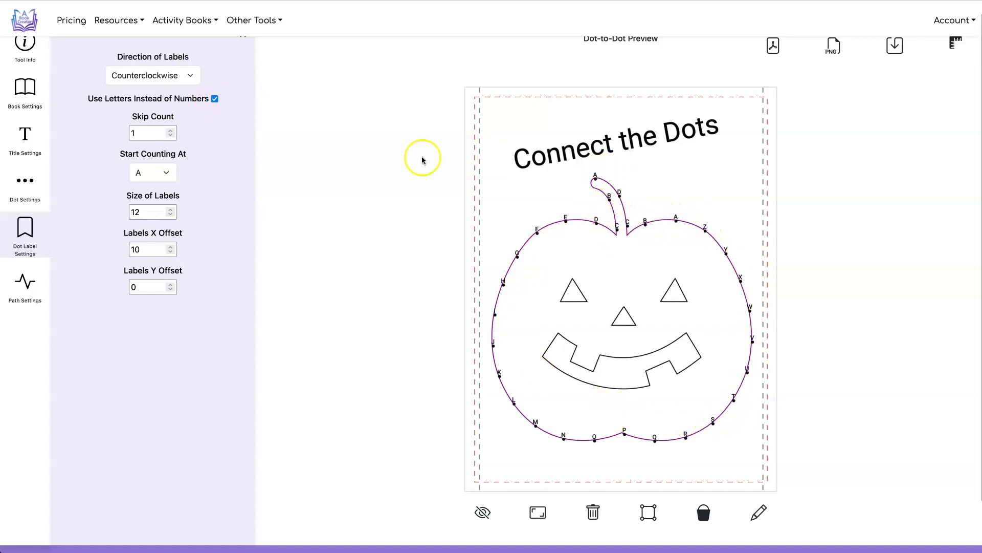
click(214, 99)
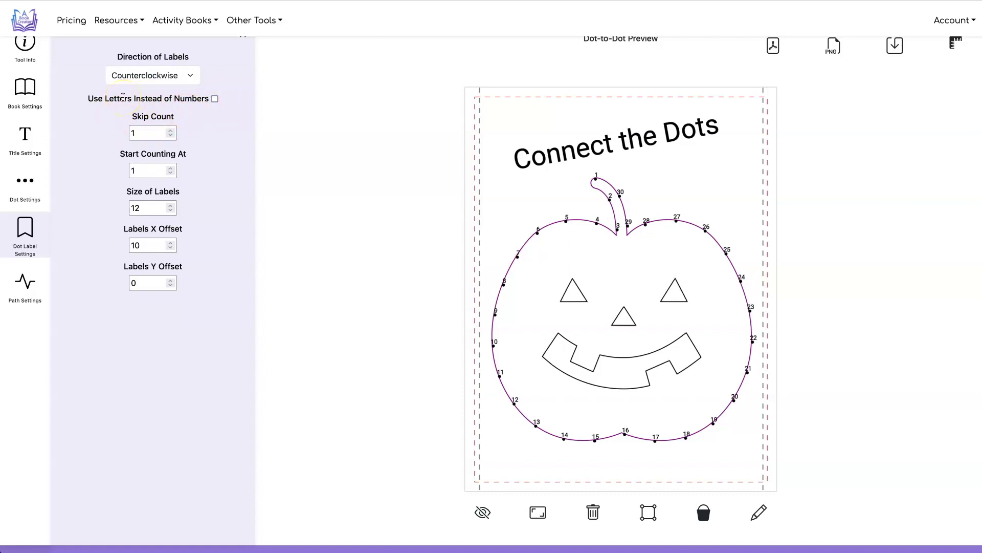
Set the skip count to 10 and start counting at 10
click(170, 131)
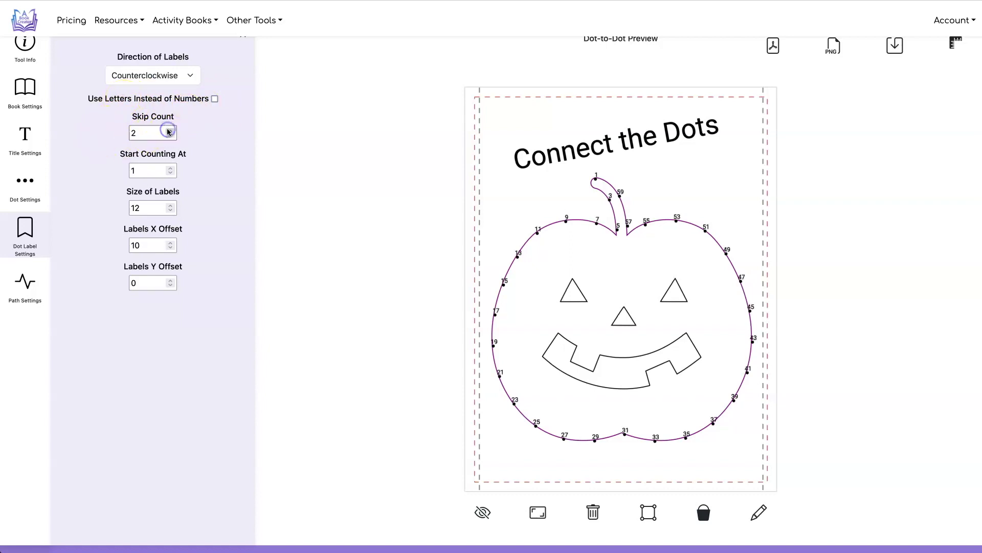
click(169, 131)
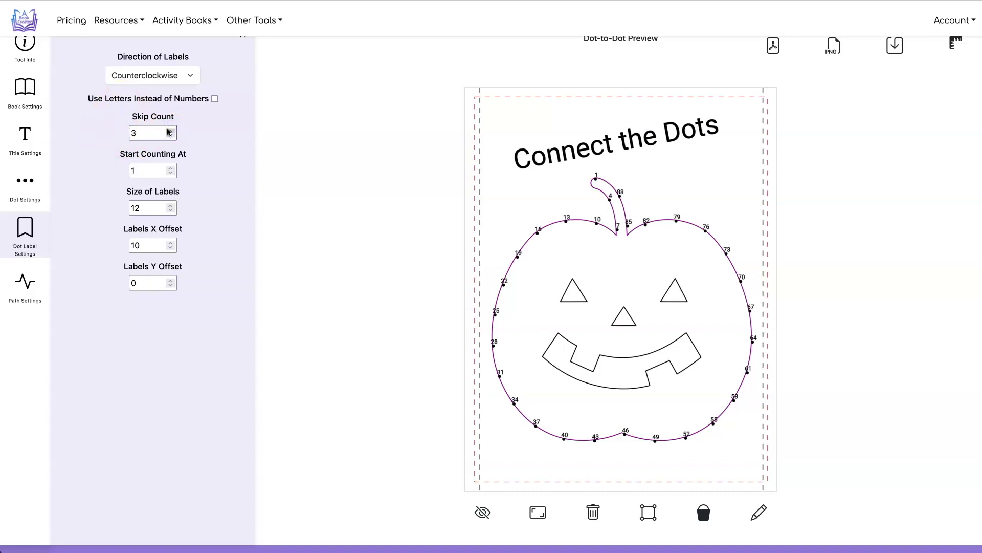
click(170, 131)
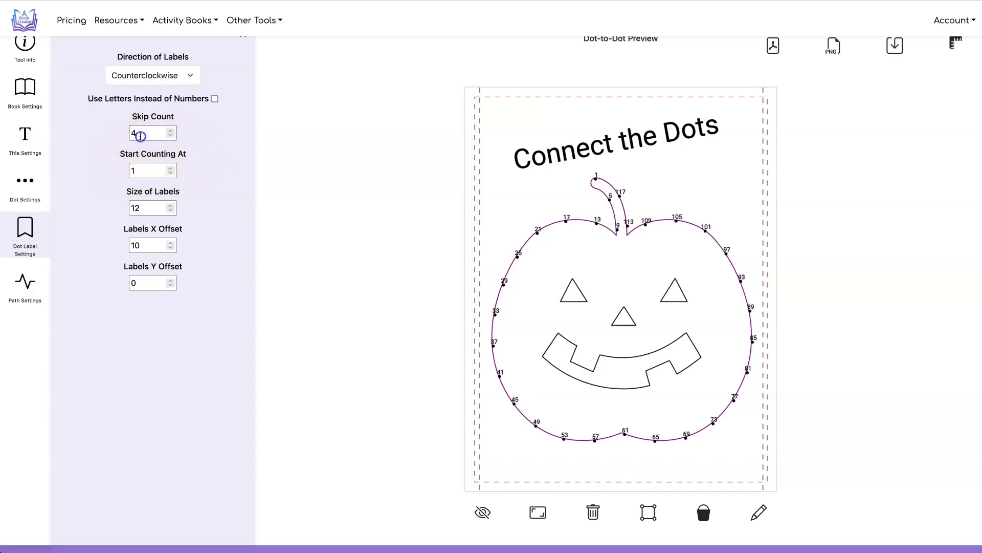
drag(140, 136, 120, 132)
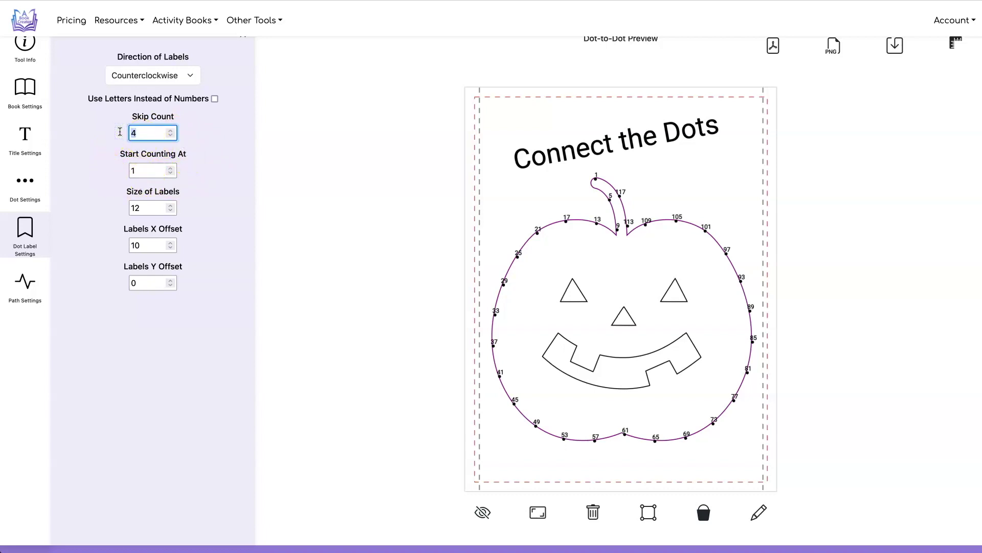
click(145, 173)
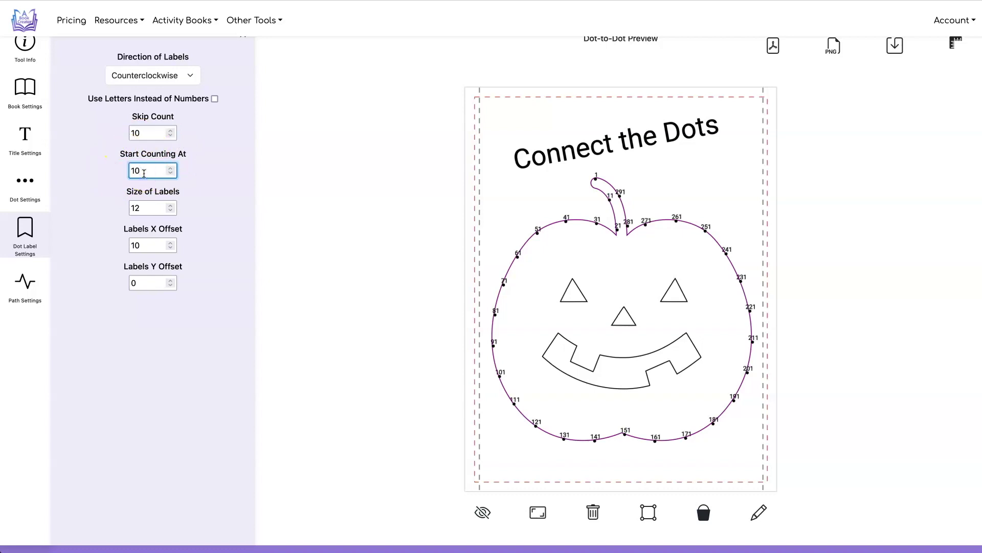
click(306, 162)
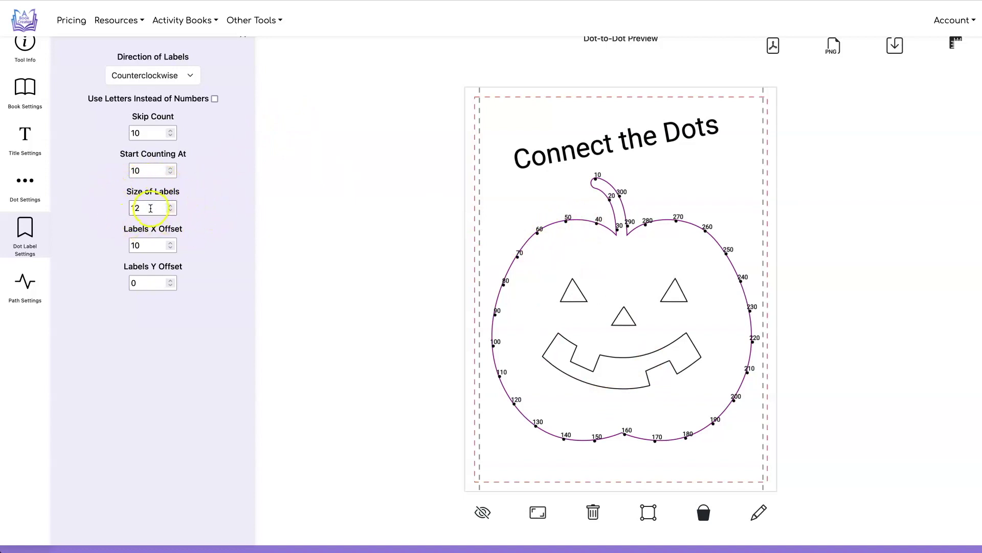
Set the size of the dot labels to 8
drag(148, 207, 105, 206)
text(14)
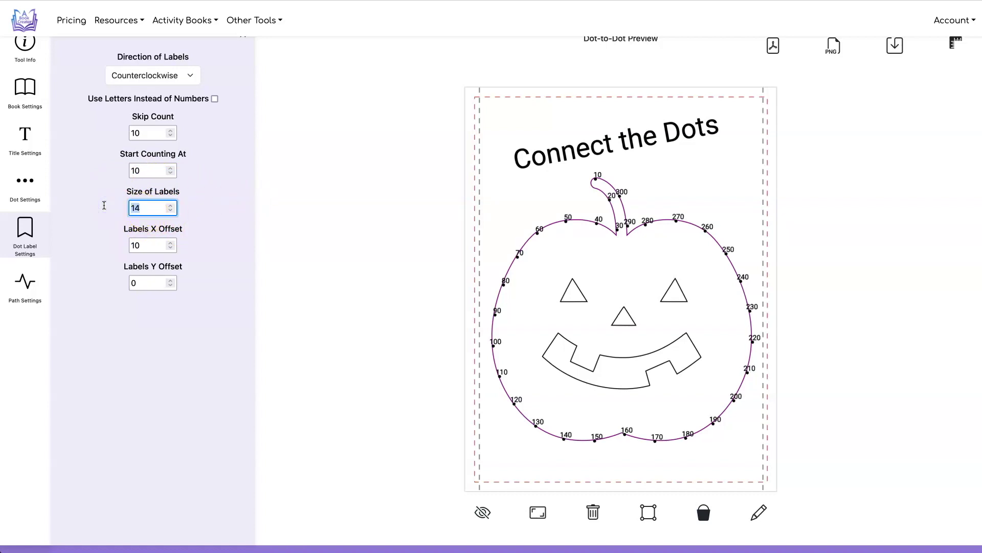
text(8)
click(252, 193)
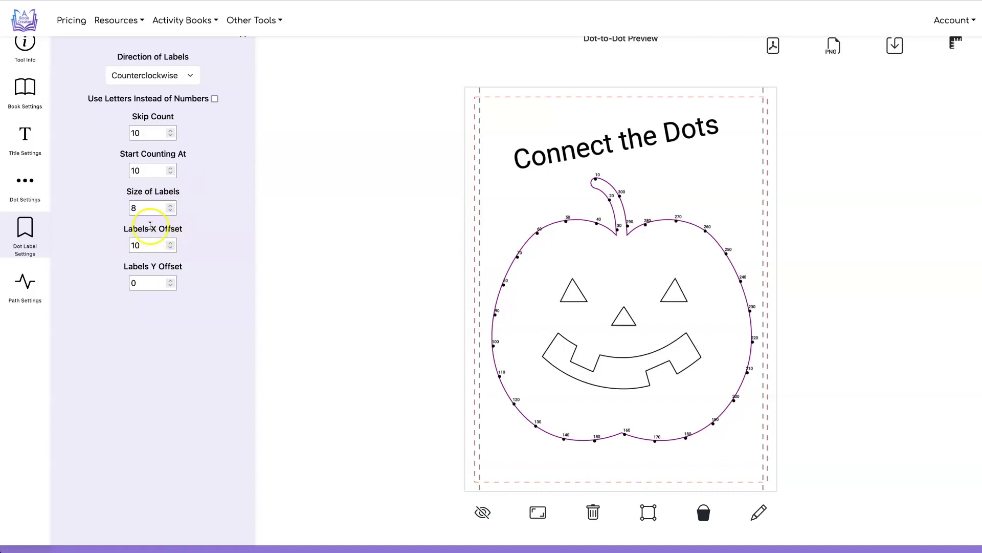
Keep the labels' X offset at 10 and set their Y offset to -1
click(170, 243)
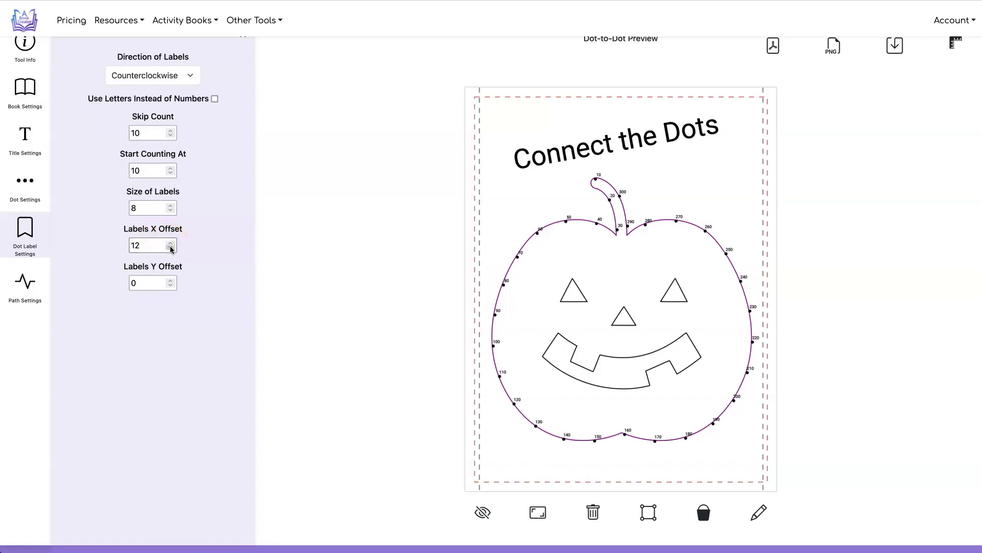
click(170, 249)
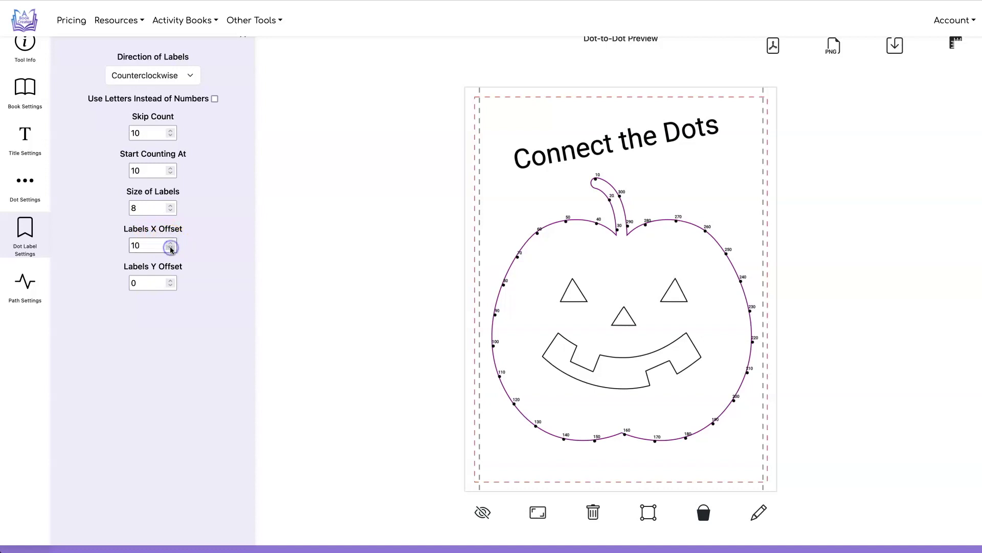
click(171, 281)
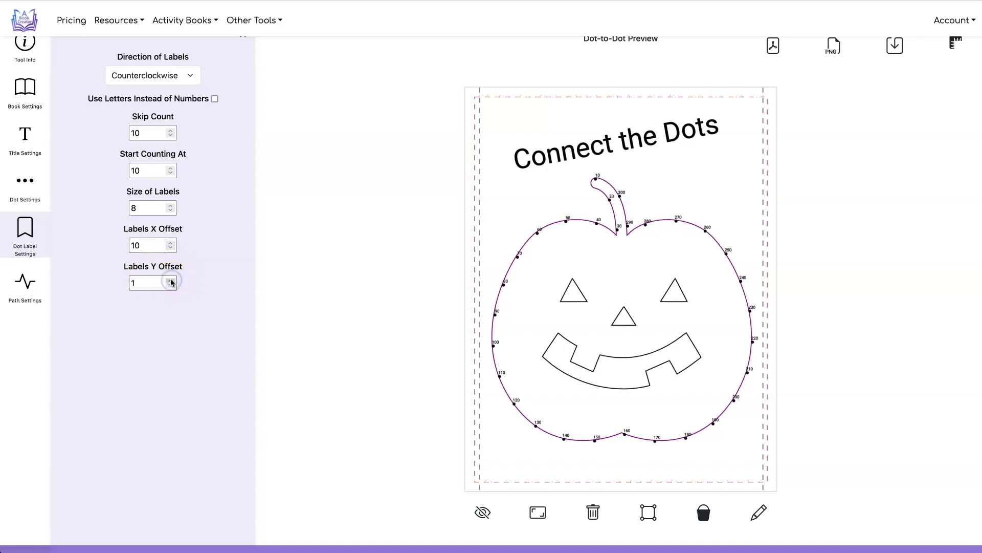
click(170, 285)
click(170, 286)
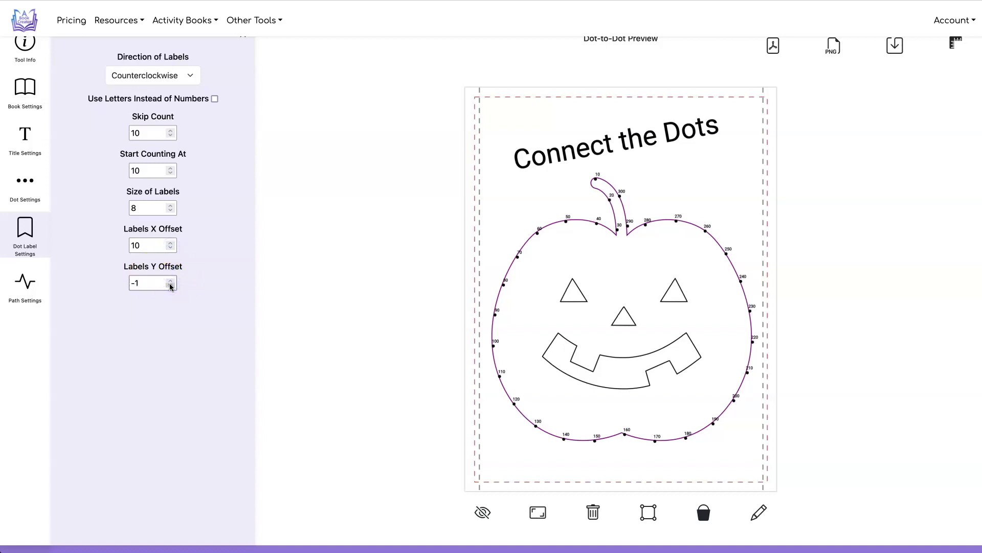
Choose '1 - dot path' in Path Settings for the pumpkin outline
click(27, 280)
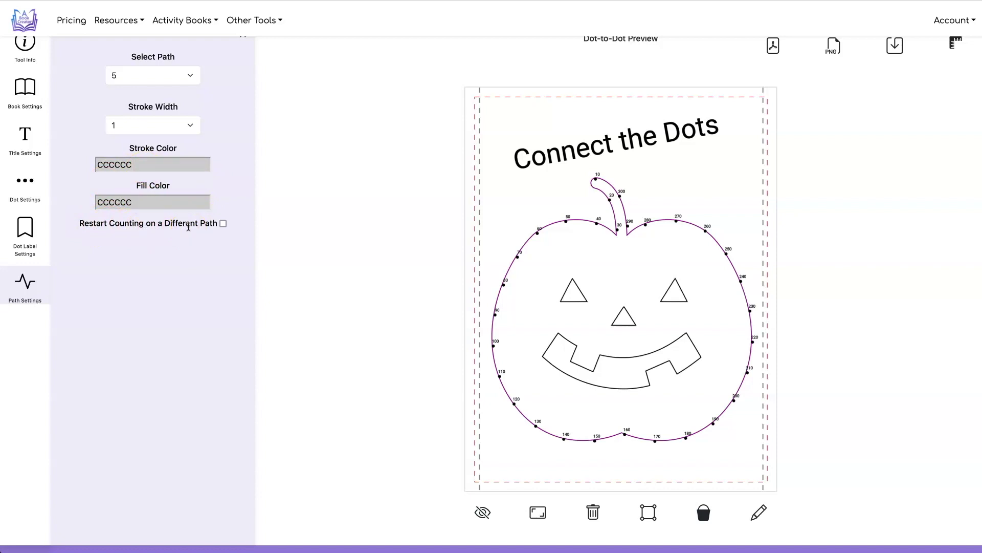
click(191, 75)
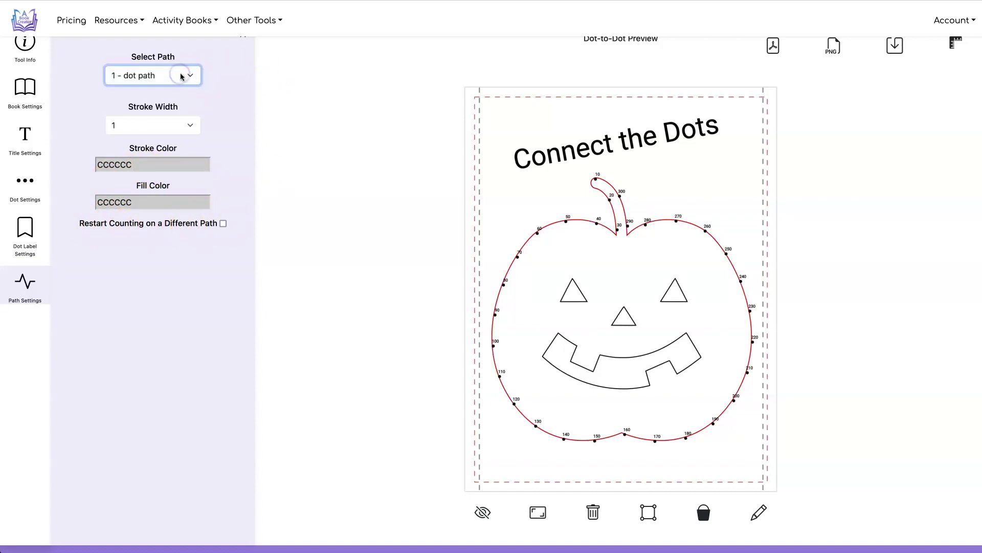
click(188, 73)
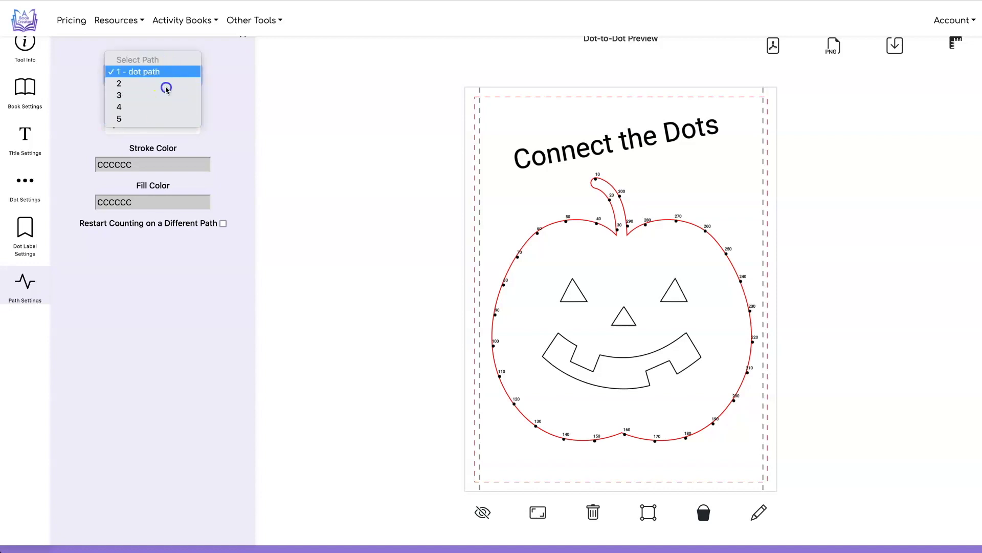
click(239, 78)
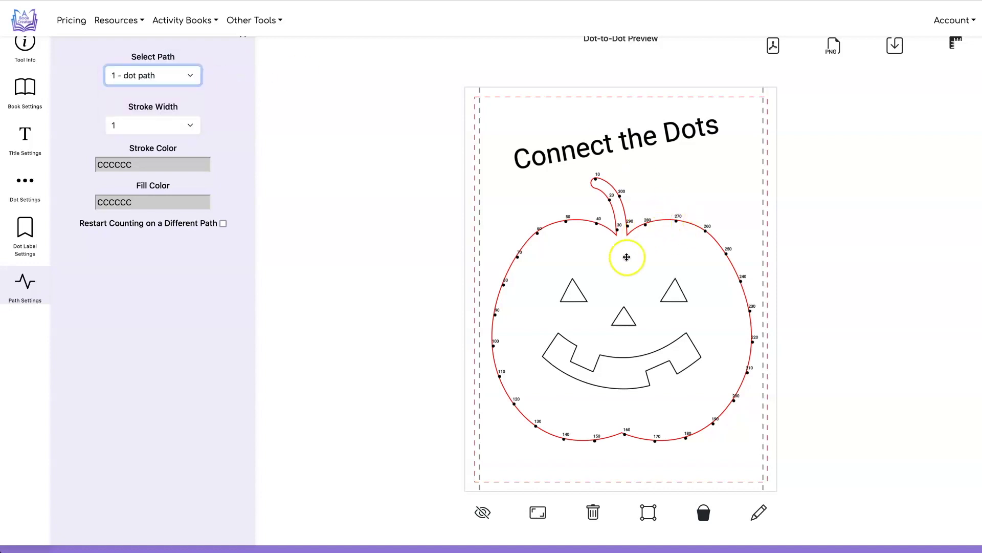
Select the pumpkin's eye, nose and mouth shapes on the canvas
click(567, 290)
click(667, 294)
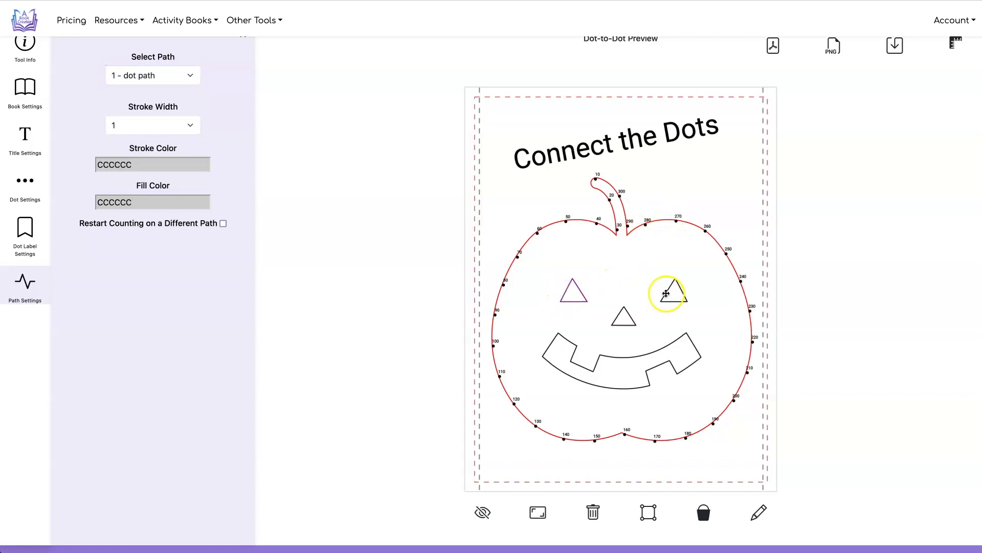
click(625, 308)
click(665, 290)
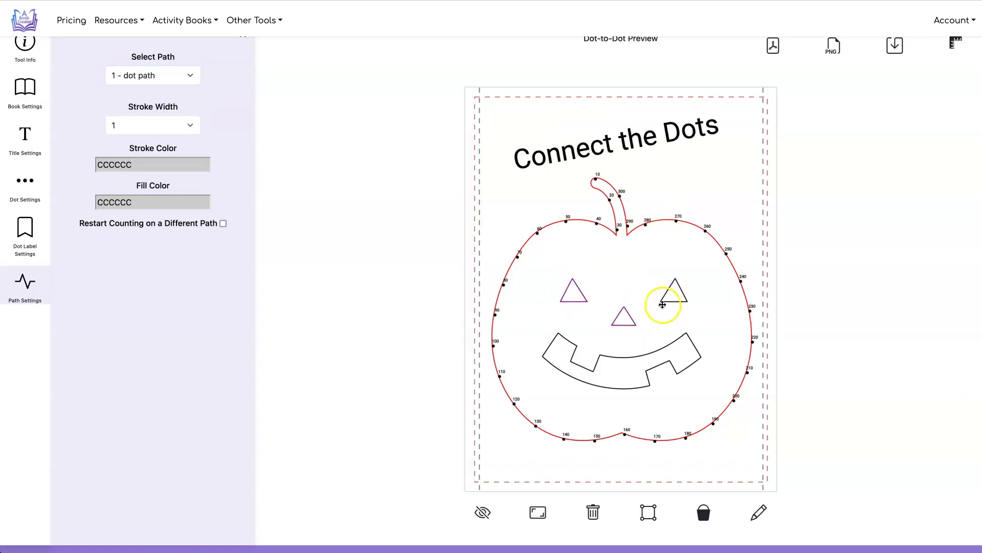
click(630, 357)
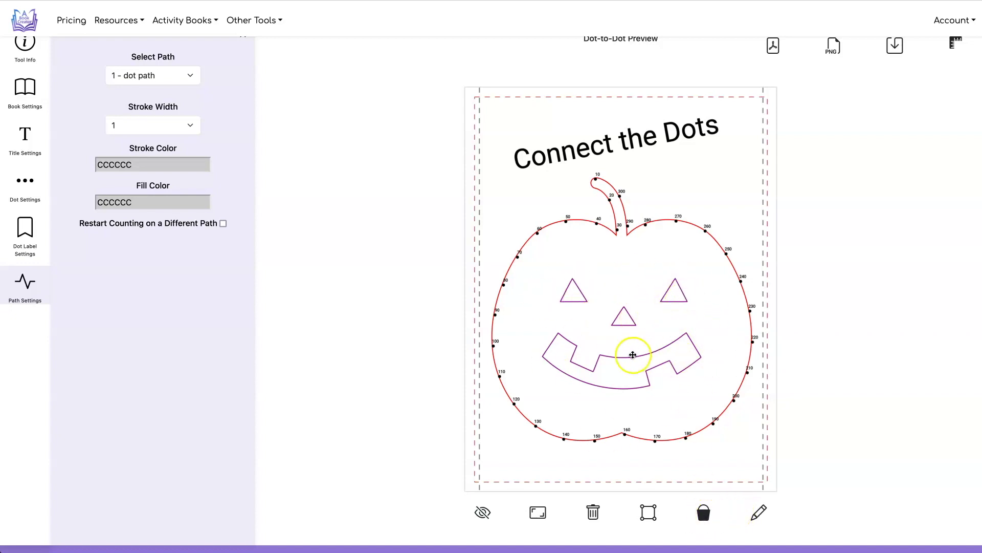
Attempt Fill Dot Path, dismiss the cannot-fill warning, and reselect the eyes, nose and mouth
click(706, 513)
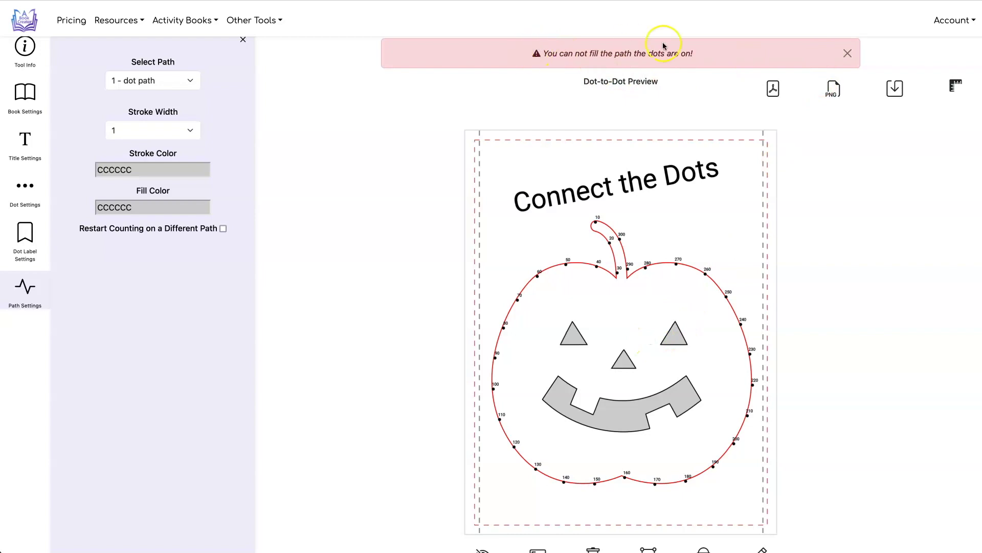
click(848, 53)
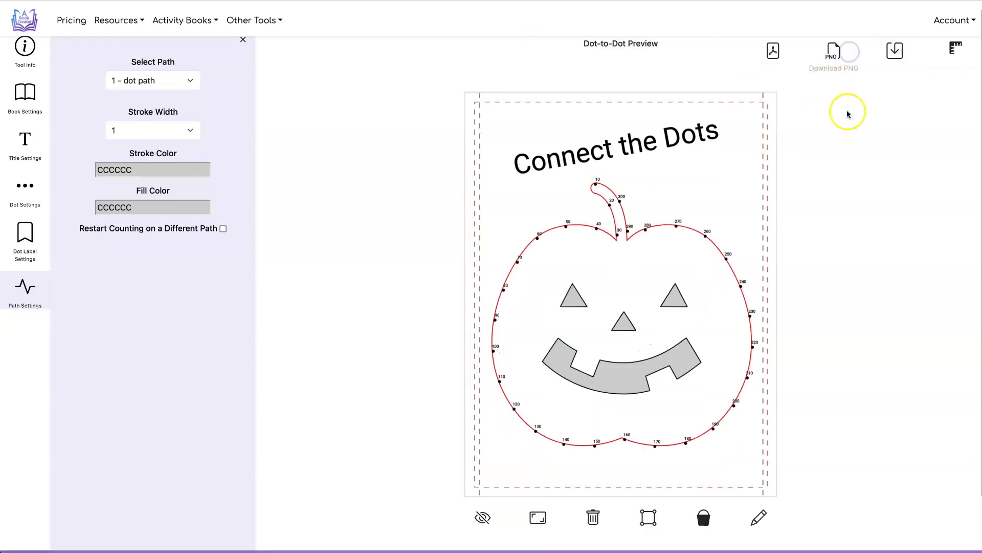
click(574, 299)
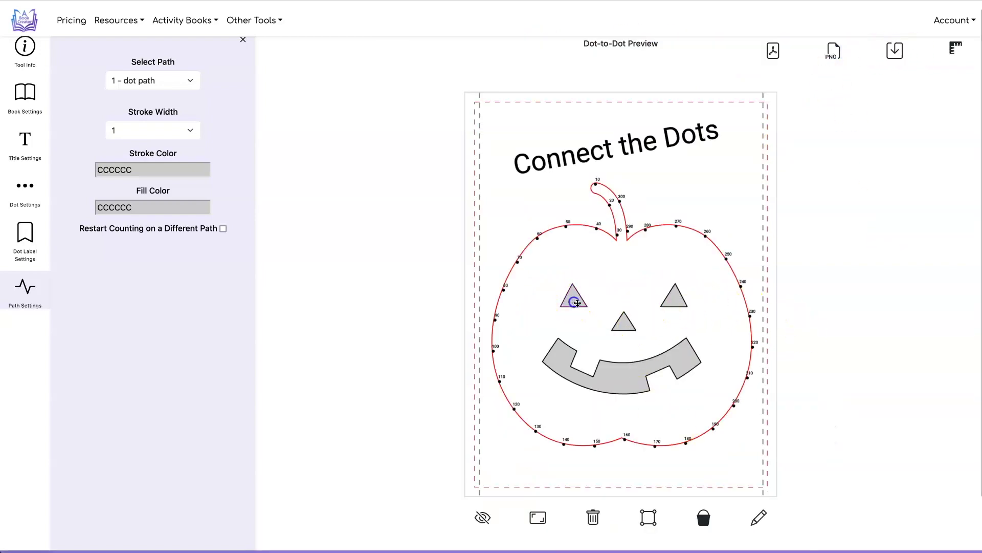
click(625, 324)
click(672, 296)
click(620, 380)
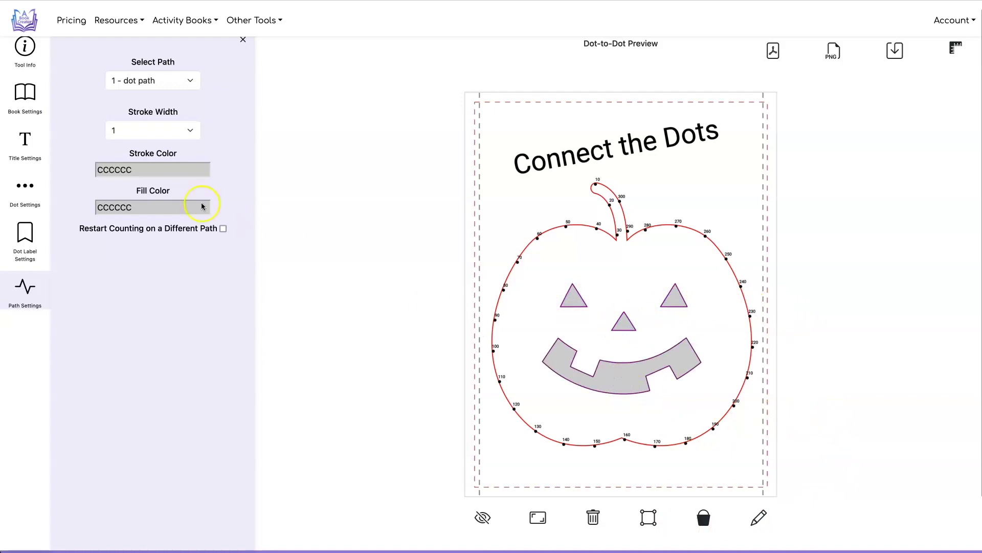
Set the stroke colour to E47843 and outline the face shapes in orange
click(163, 172)
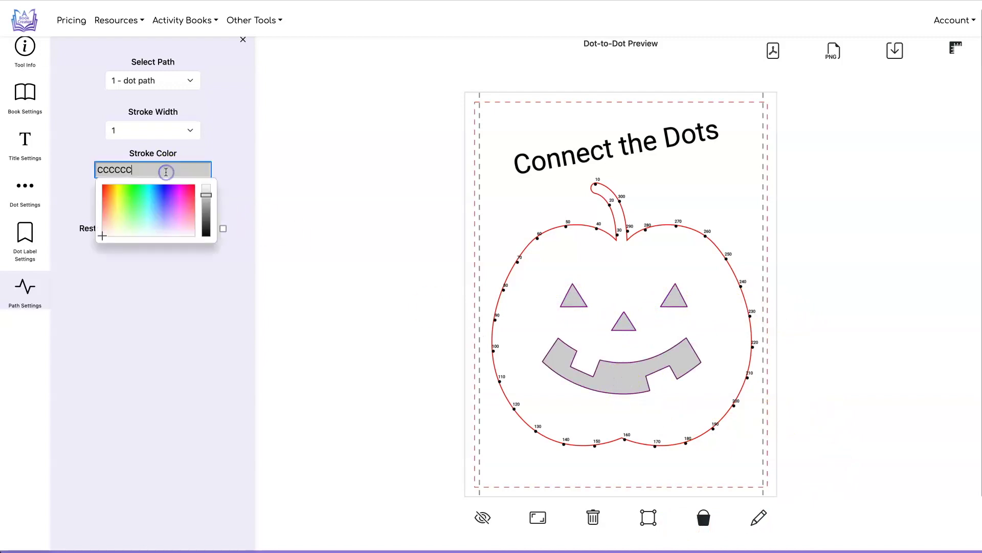
click(107, 197)
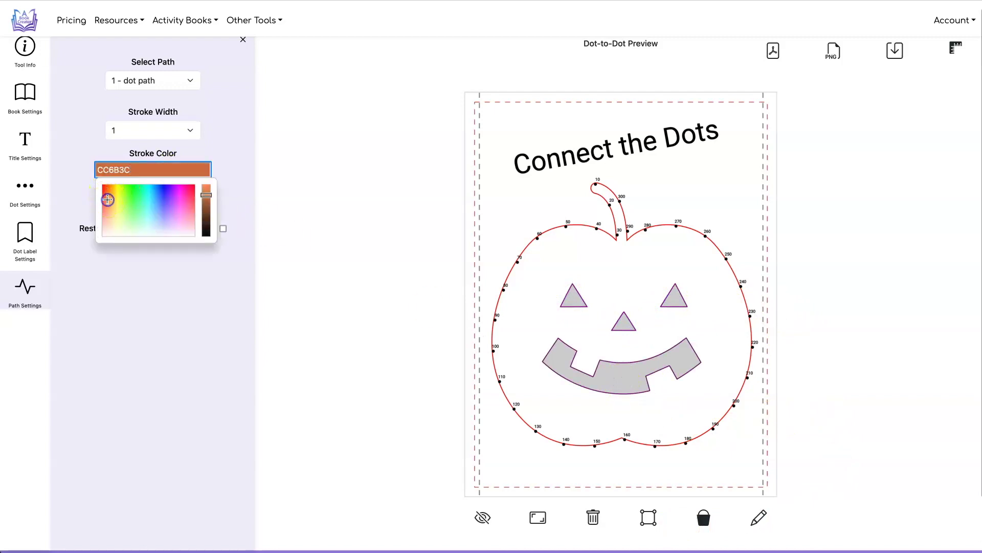
click(207, 190)
click(232, 163)
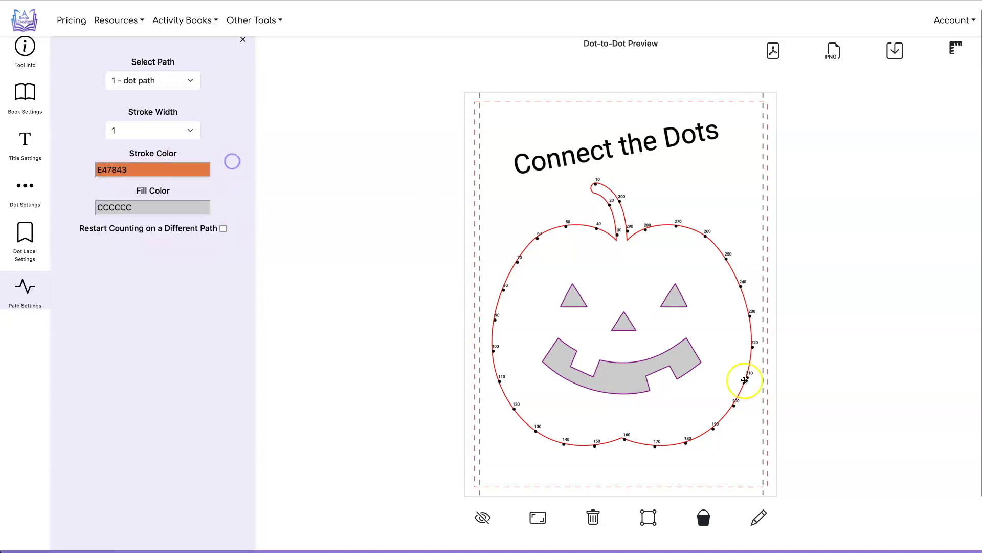
click(759, 518)
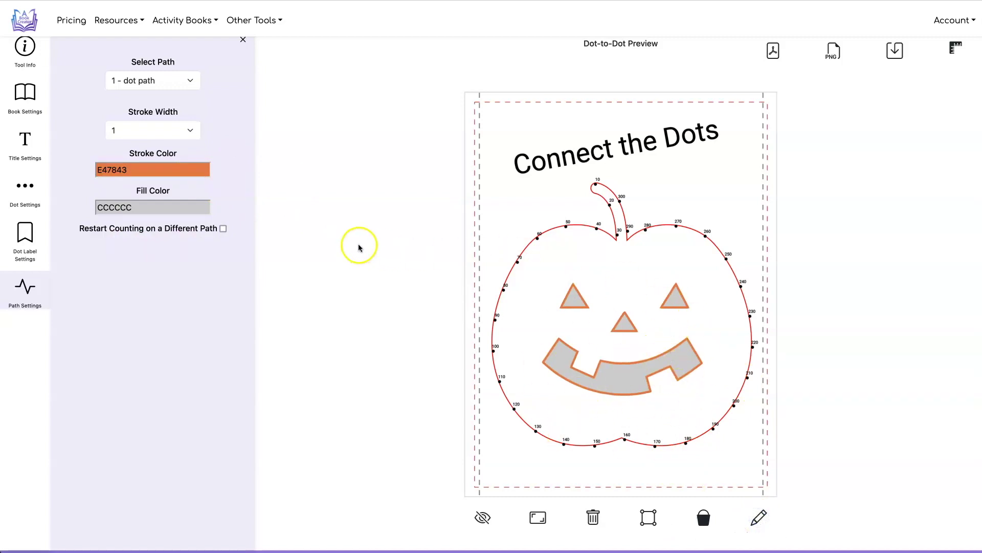
Hide the pumpkin's connecting dot outline and the page margin guides to preview the dots alone
scroll(359, 244, down, 1)
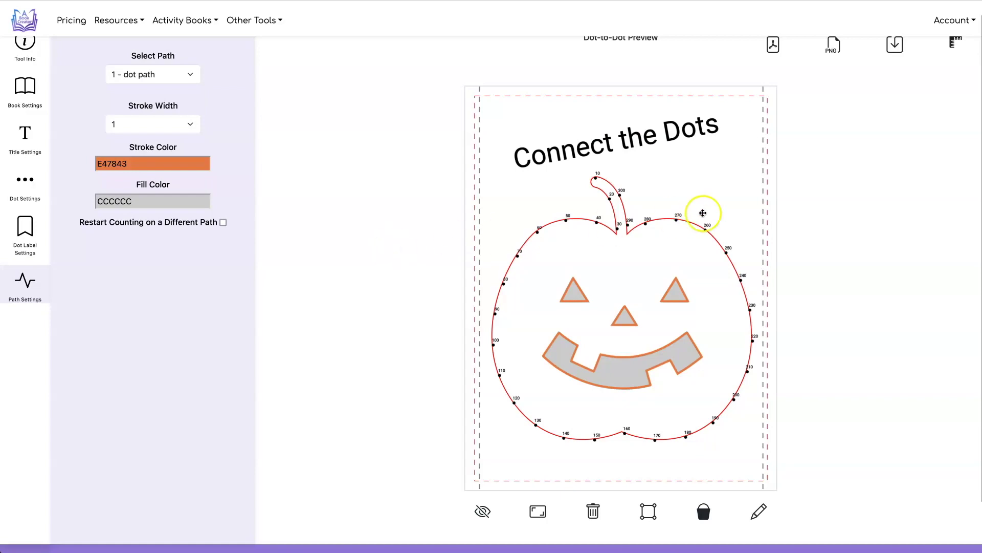
click(483, 513)
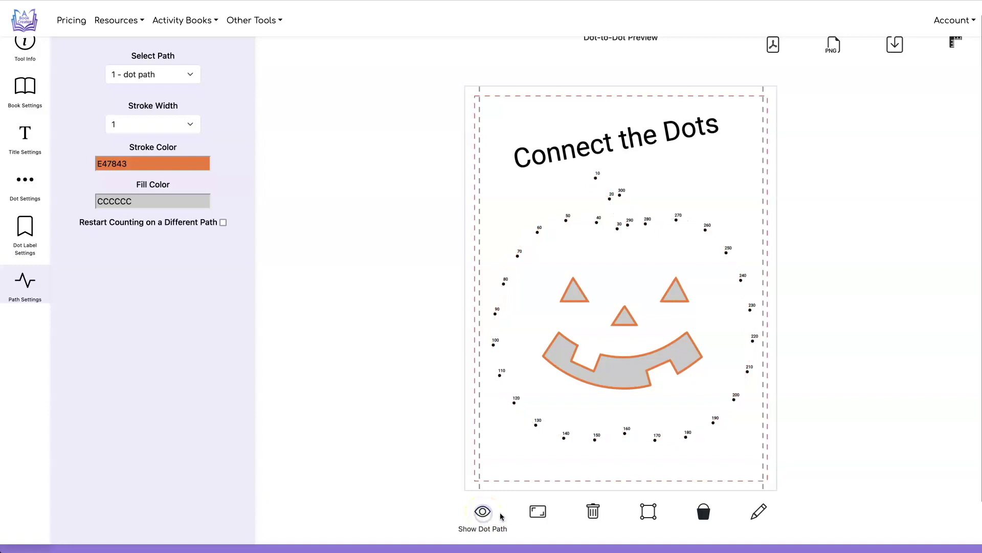
click(581, 364)
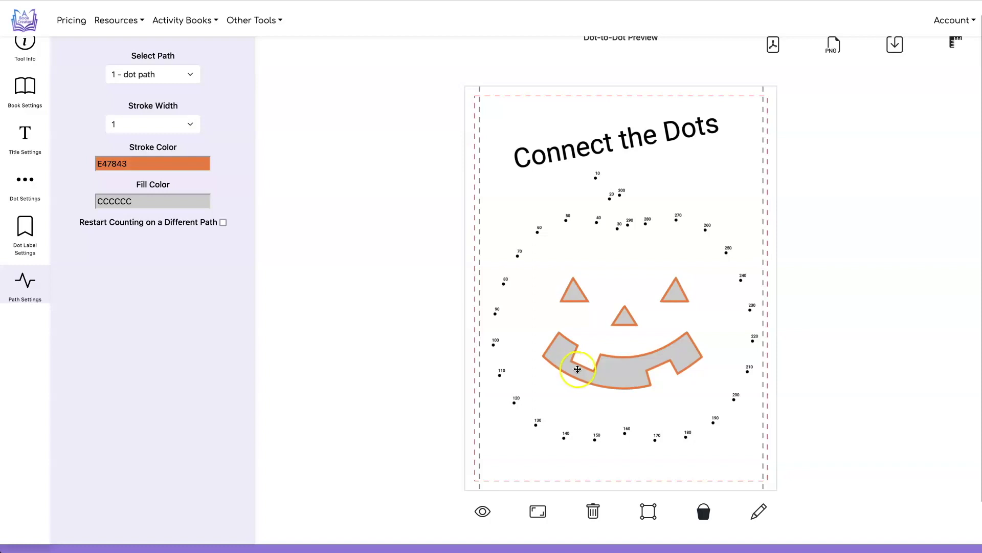
click(953, 45)
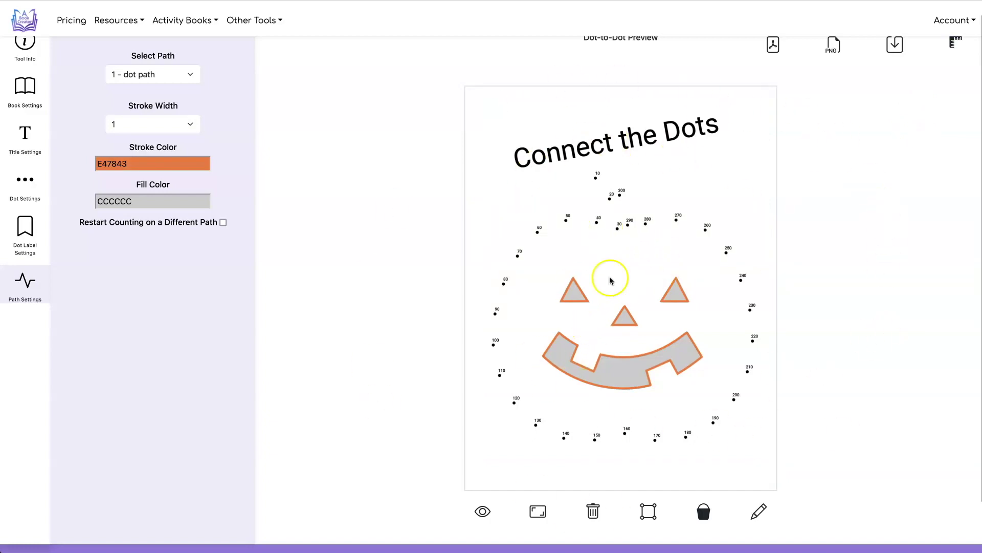
Show the dot path again, then move dot 30 into the stem notch and dot 10 onto the stem tip
click(486, 513)
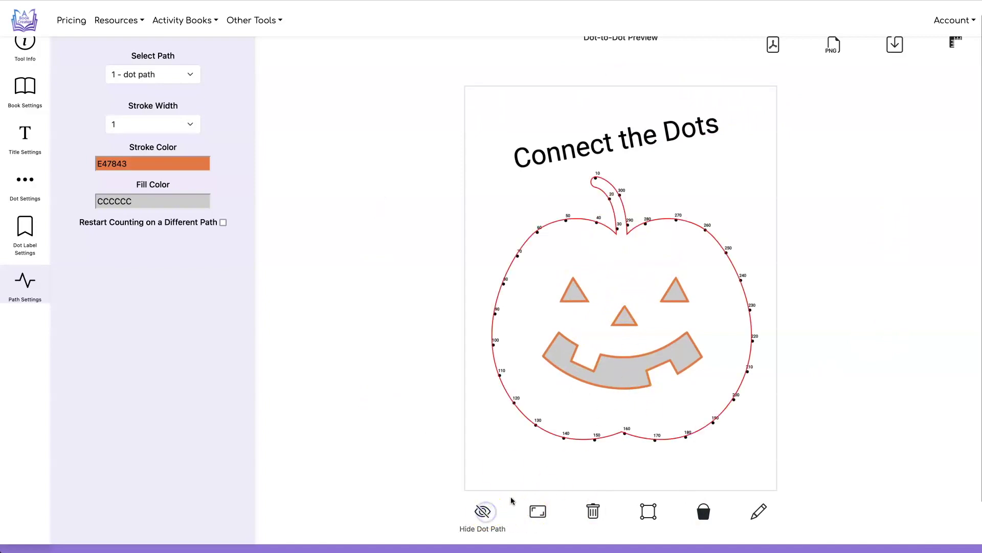
click(30, 186)
click(152, 136)
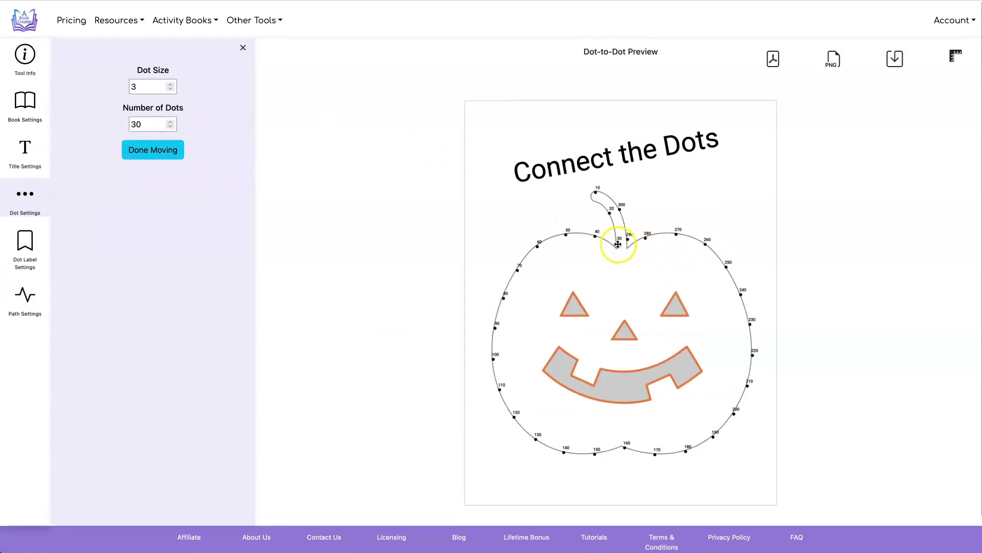
drag(618, 242, 628, 248)
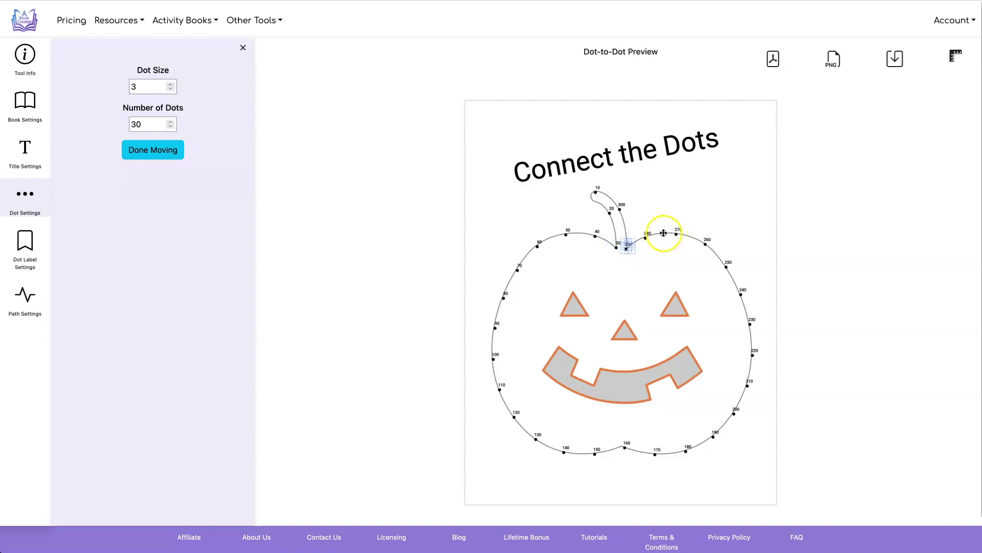
click(624, 447)
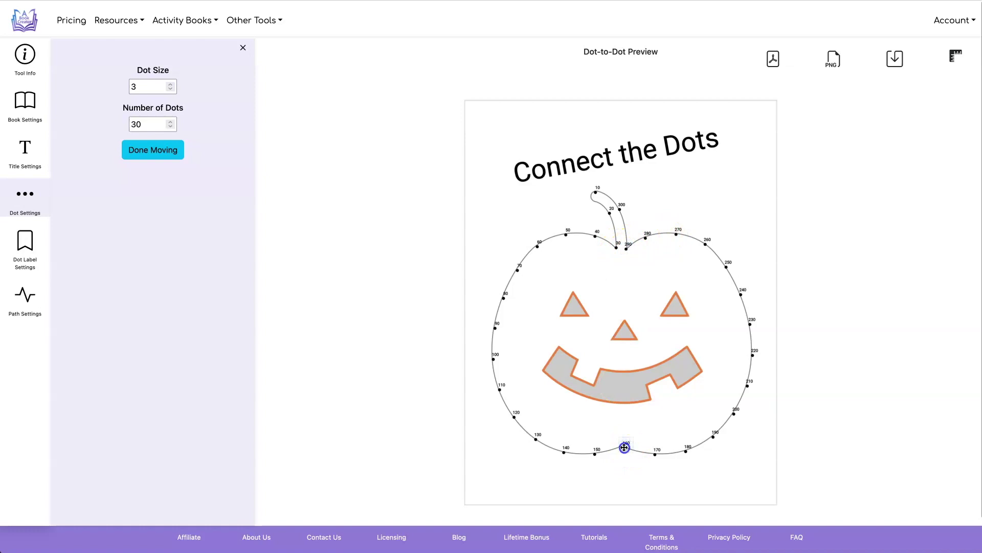
click(594, 191)
click(592, 193)
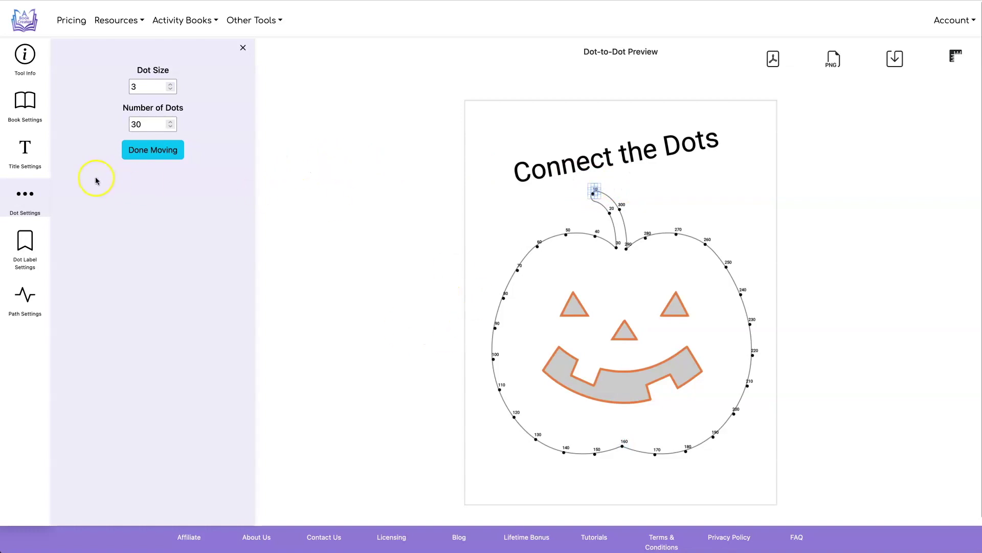
click(168, 150)
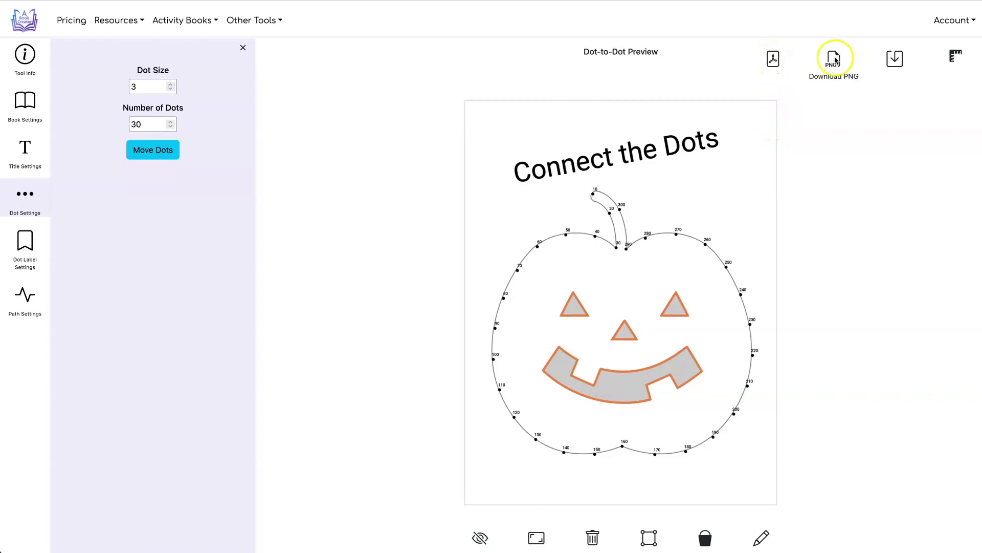
Download the pumpkin page as a PDF, then upload ghosts.png as the new page's image and view it
click(773, 59)
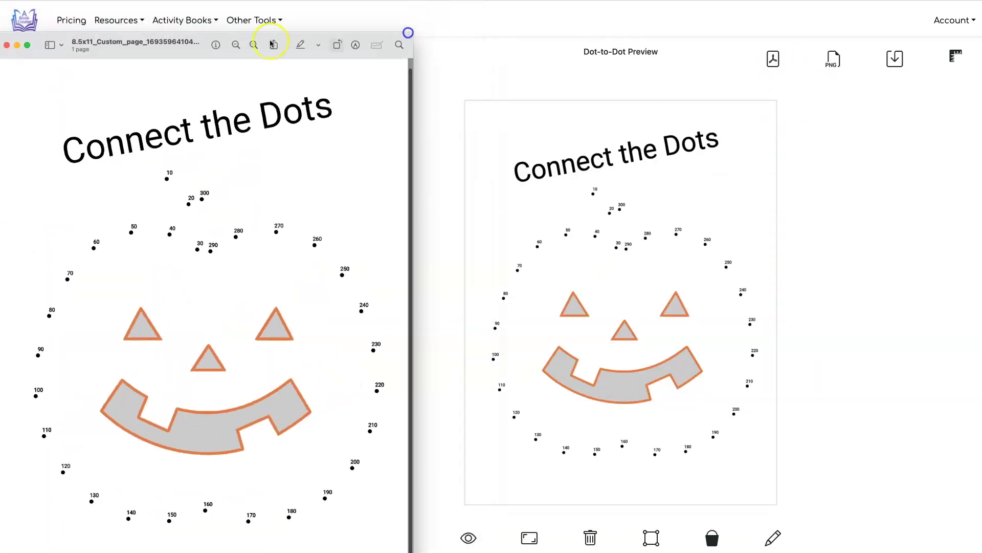
drag(200, 45, 500, 18)
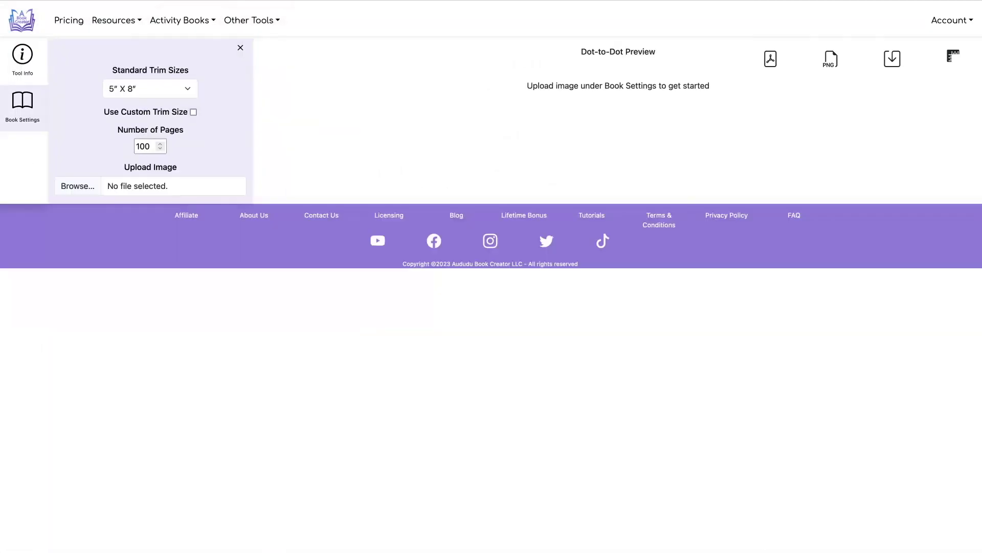
click(72, 186)
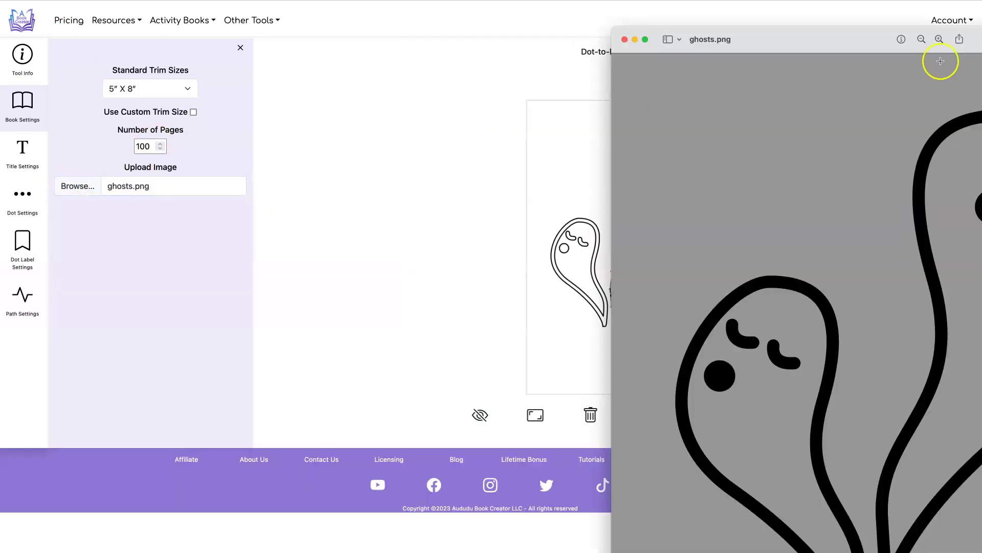
double_click(848, 38)
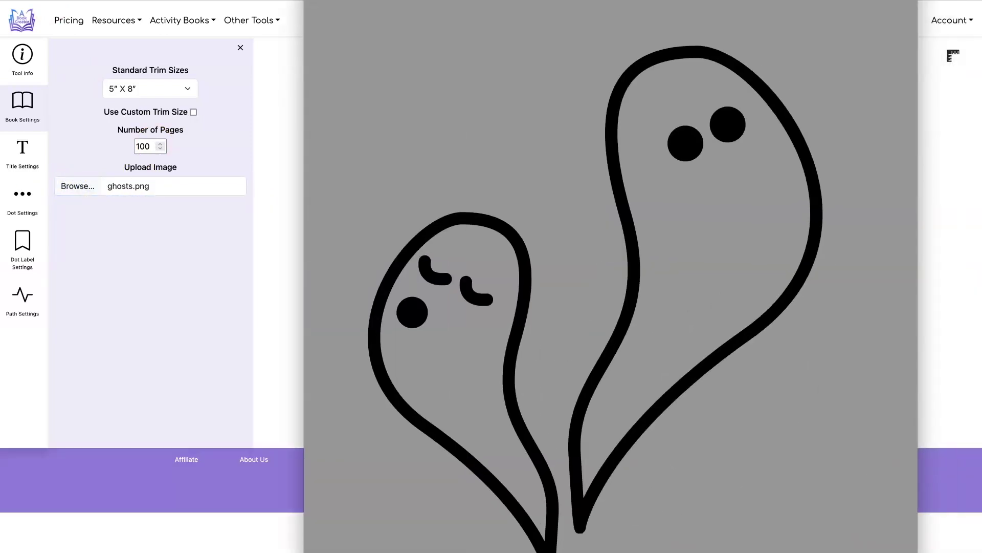
drag(491, 47, 482, 28)
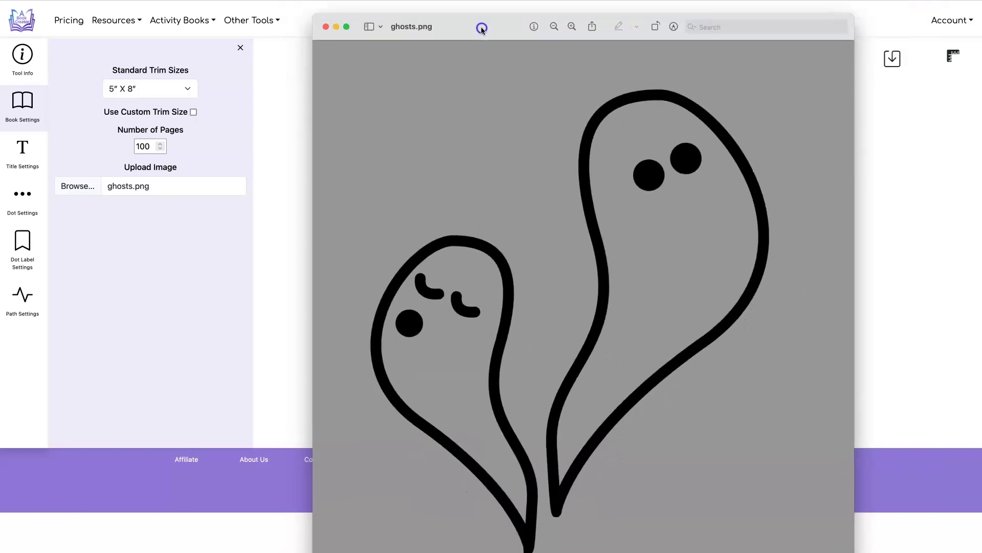
Turn the page guides on and drag the two-ghost image lower inside the margins
click(283, 68)
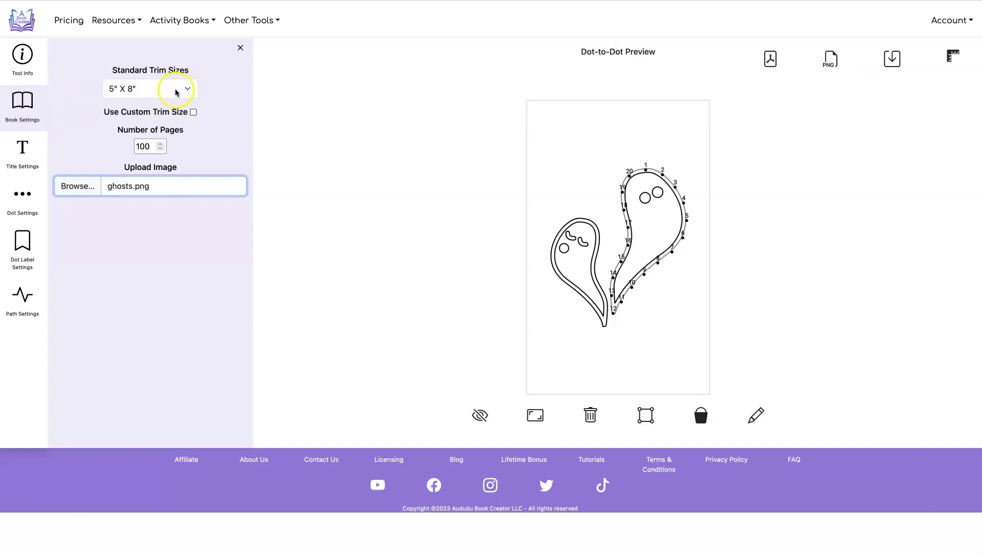
click(952, 56)
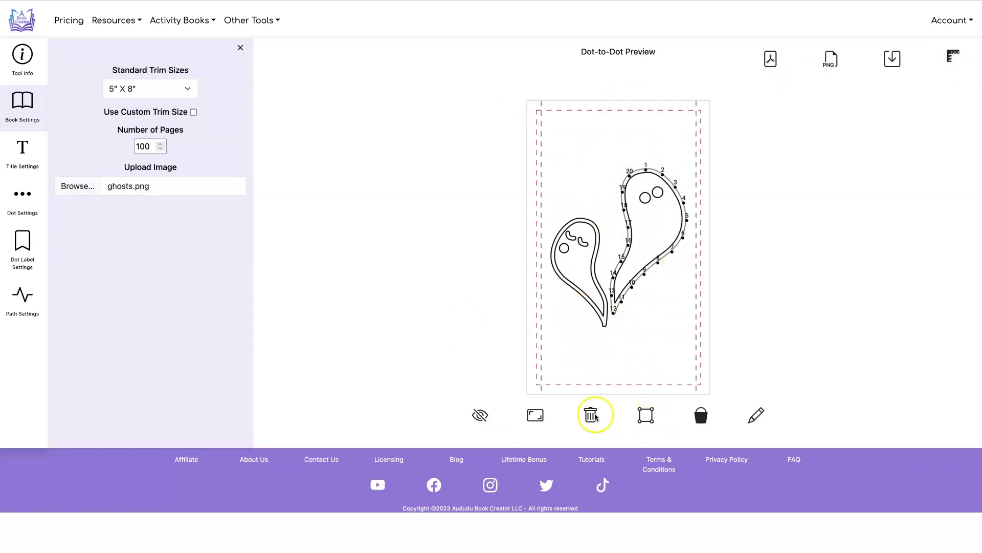
click(536, 415)
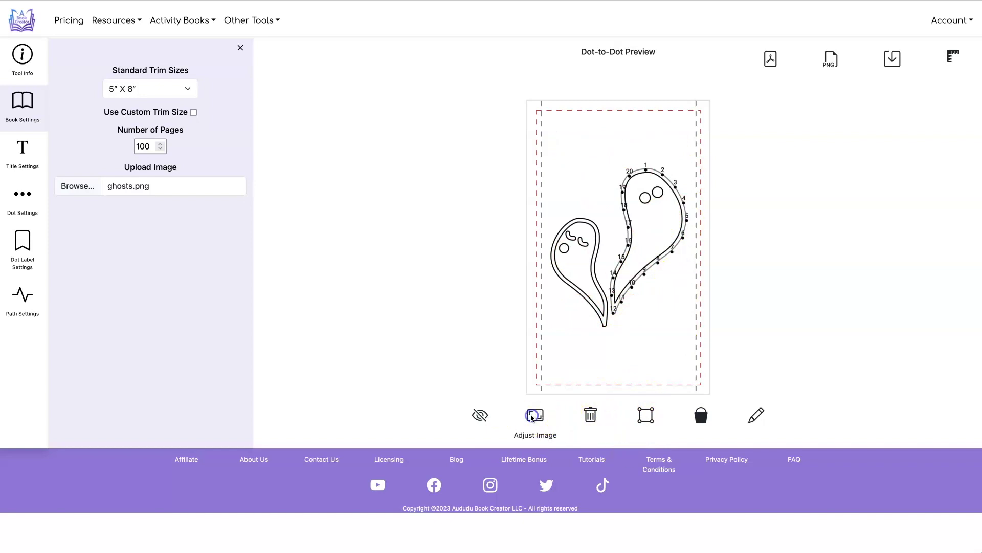
drag(629, 232, 628, 271)
click(535, 414)
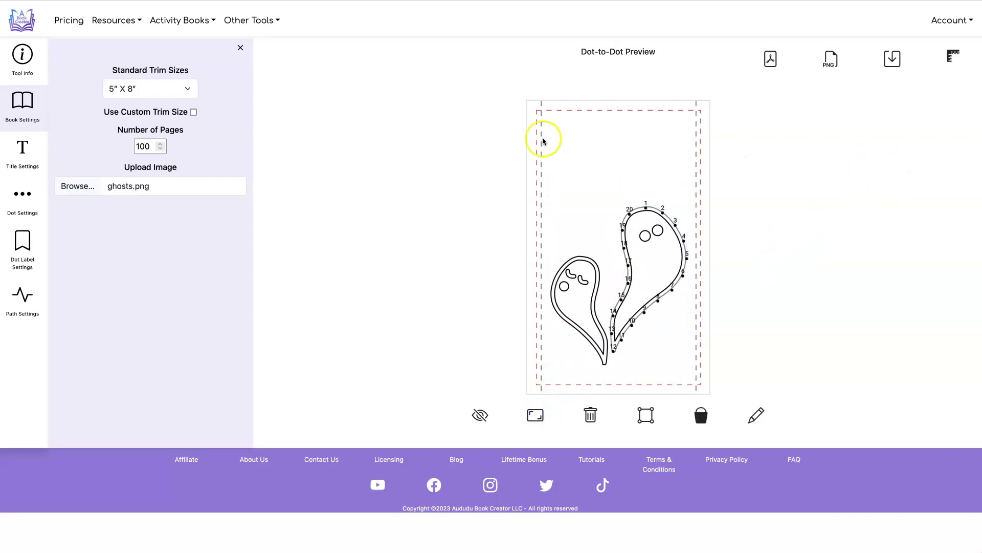
Add the 'Boo!' title, move it lower, and tilt it counter-clockwise
click(22, 148)
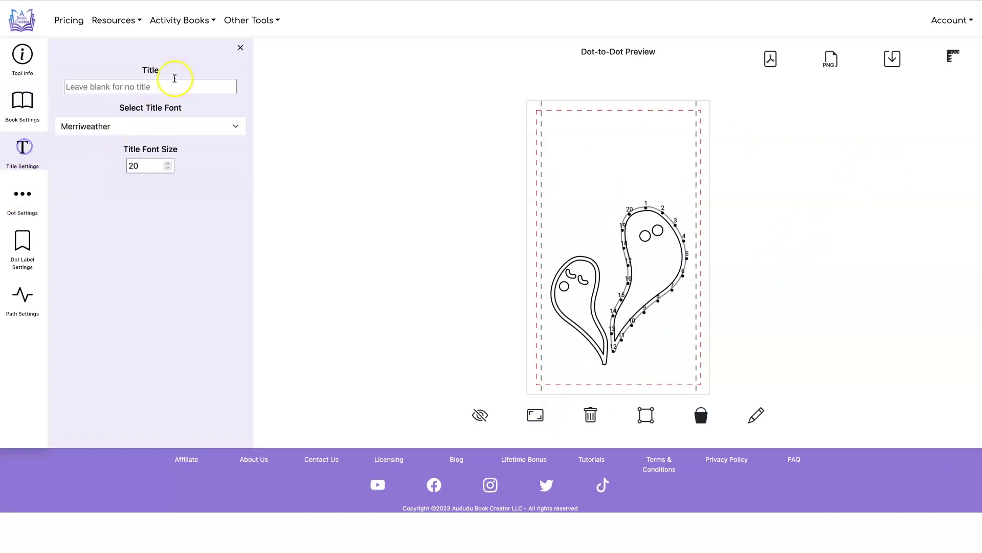
click(173, 83)
text(Boo!)
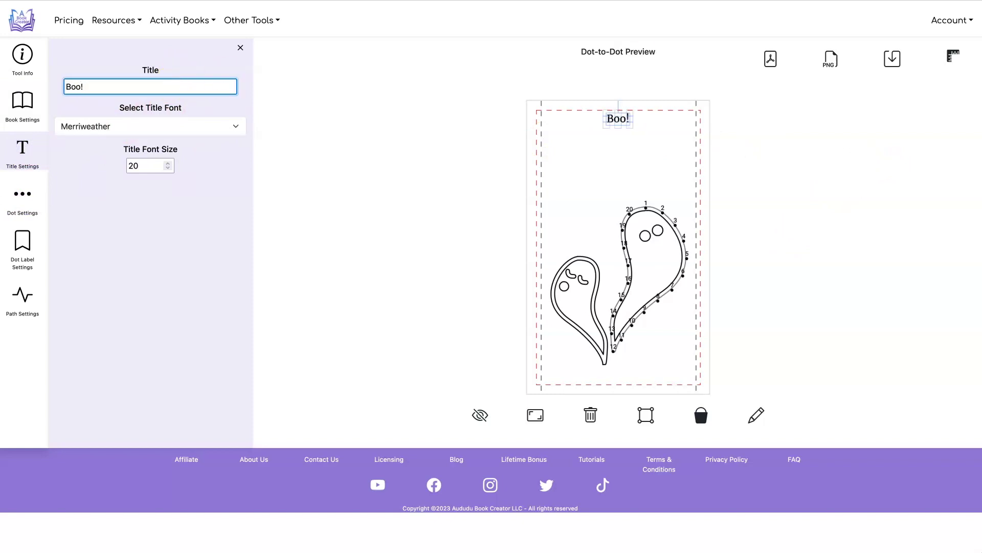
drag(610, 116, 677, 193)
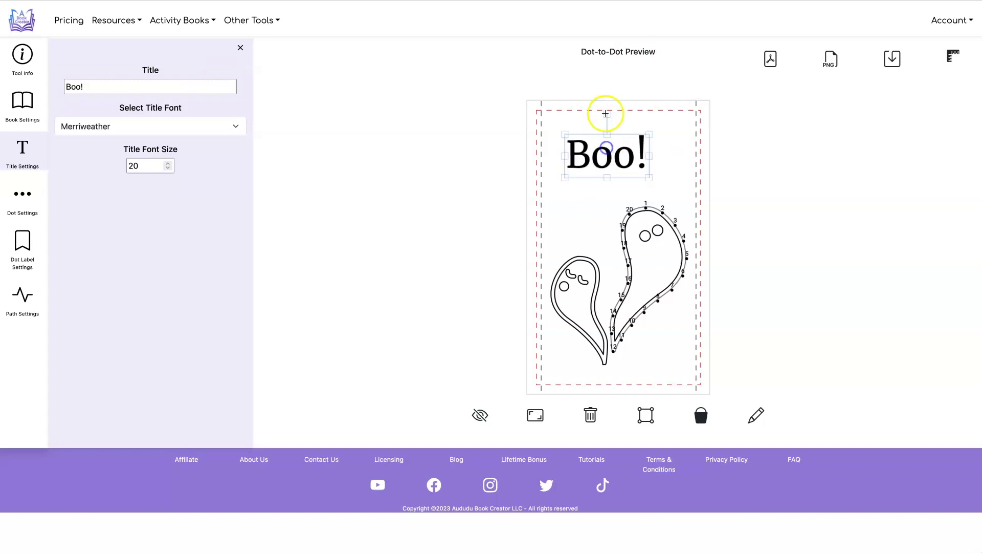
drag(605, 110, 592, 114)
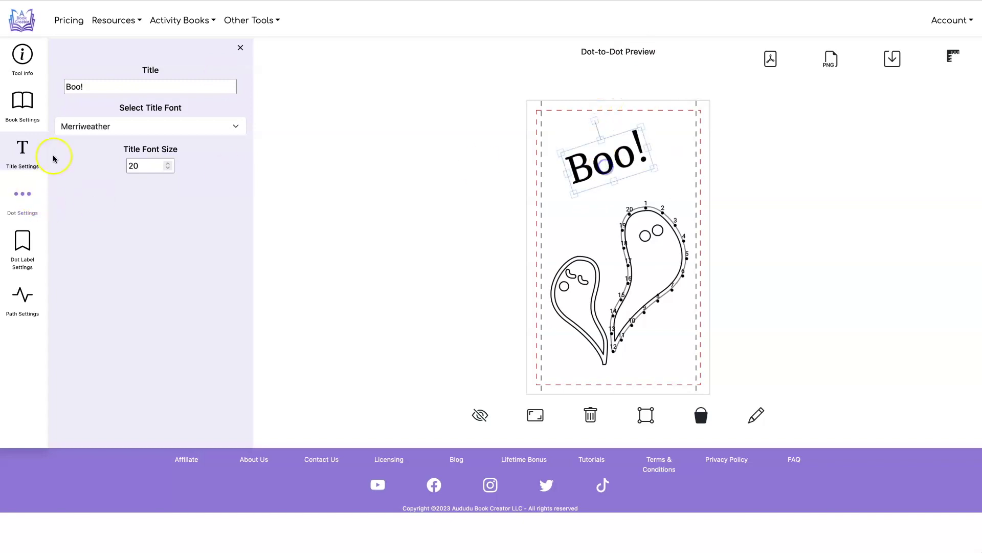
click(95, 124)
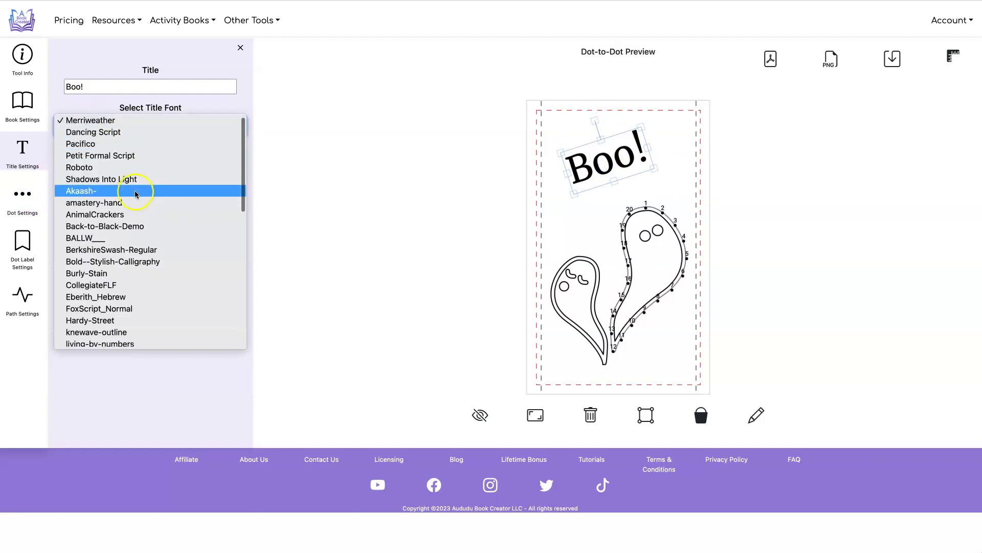
Apply the Waking-Dreamer font to the Boo! title
scroll(134, 193, down, 2)
scroll(220, 158, up, 2)
scroll(220, 169, down, 10)
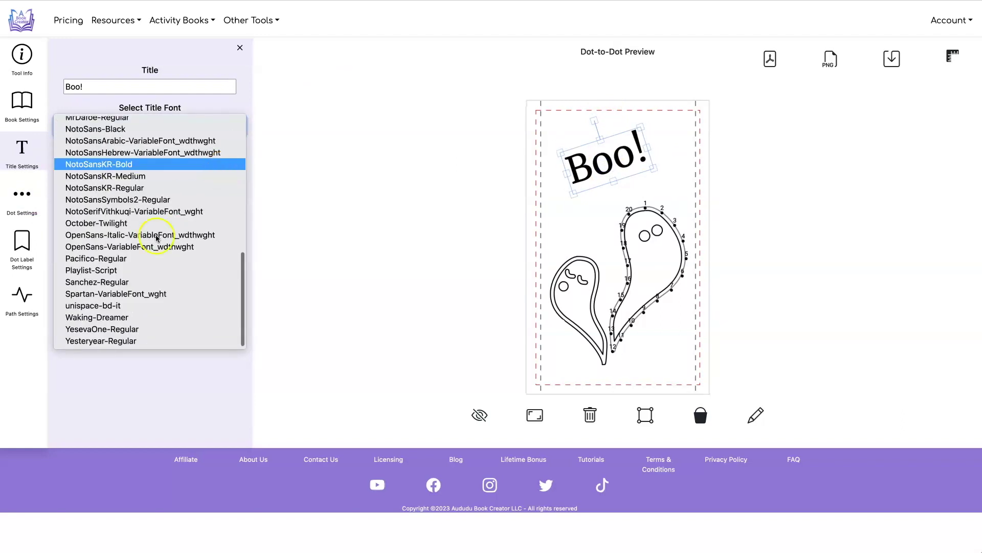
click(142, 320)
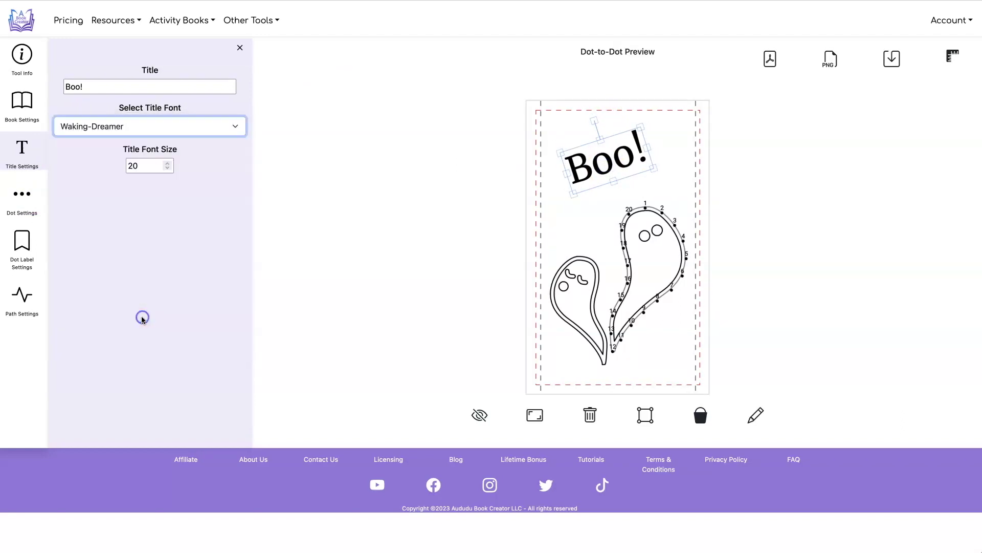
click(296, 154)
Enlarge the Boo! title with its corner handle, then deselect it
click(605, 170)
drag(594, 187, 563, 225)
click(436, 160)
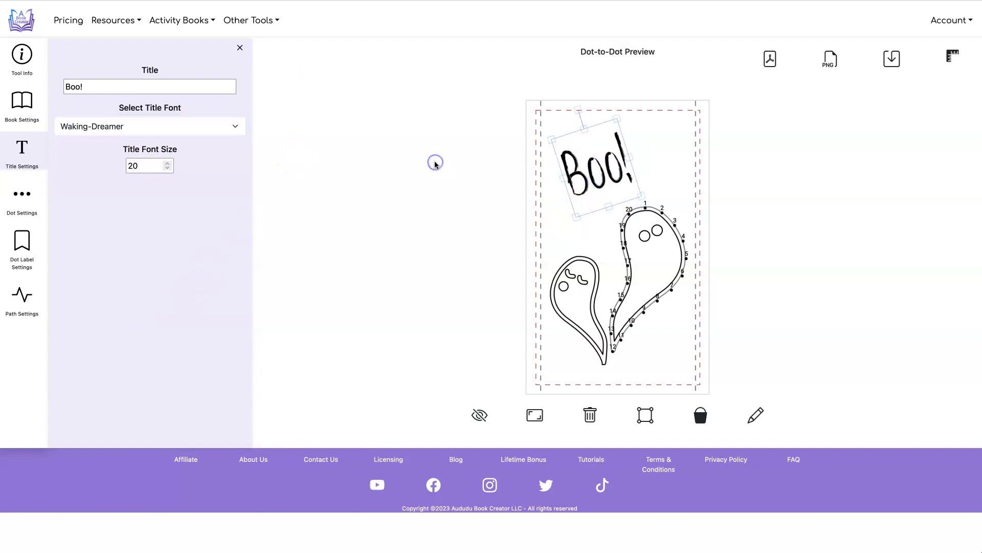
click(651, 136)
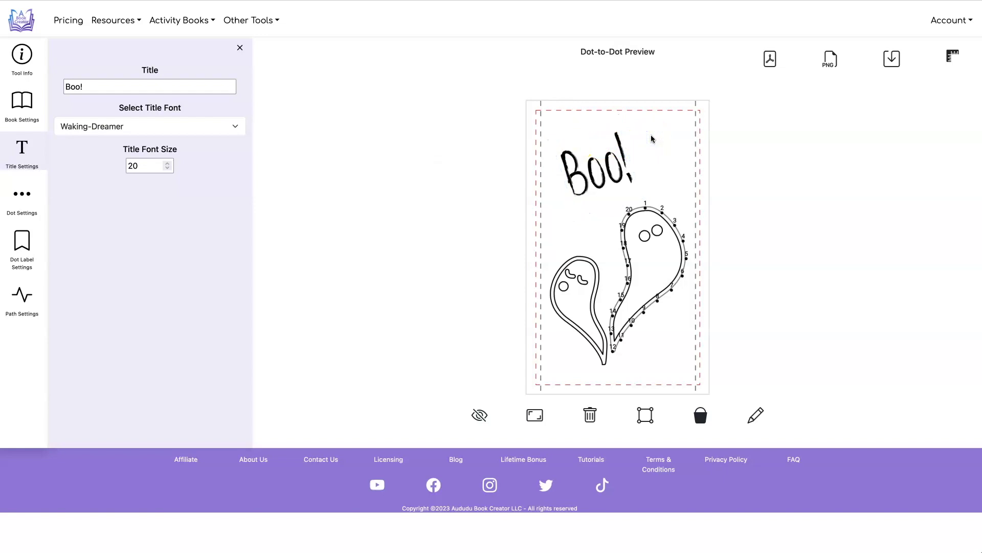
click(649, 133)
Hide the guides and delete the inner outlines of both ghosts
click(952, 53)
click(599, 344)
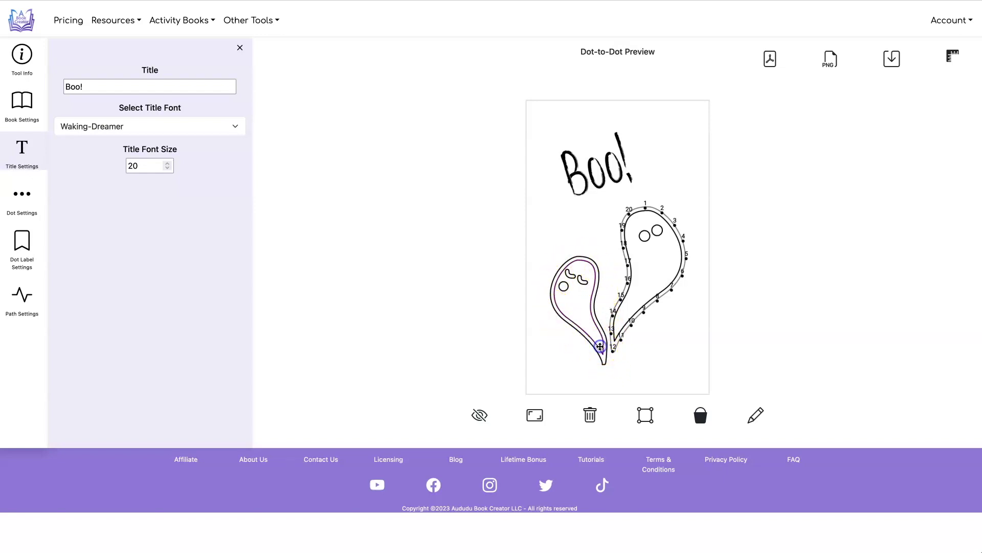
click(615, 323)
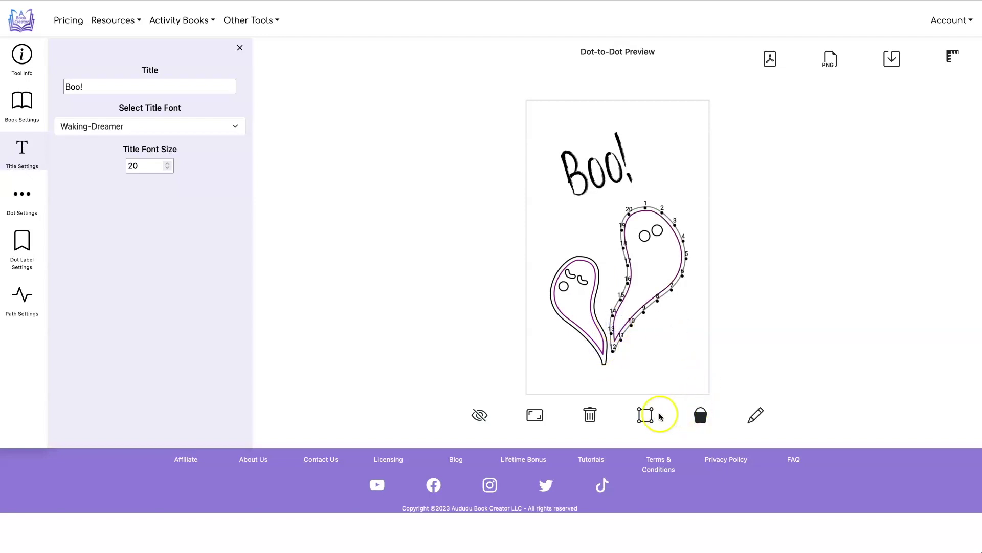
click(589, 416)
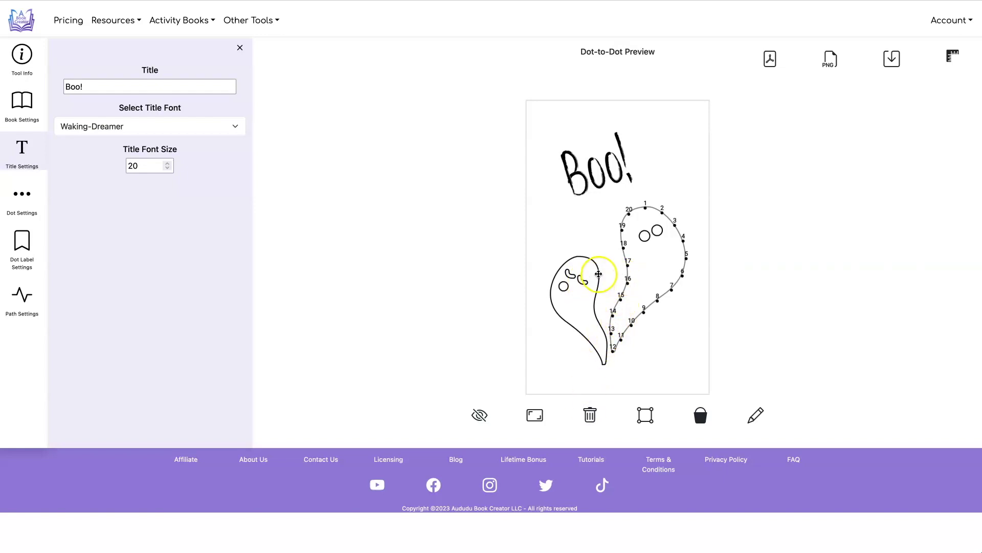
Generate dots numbered 1–20 along both ghost outlines
click(595, 301)
click(625, 289)
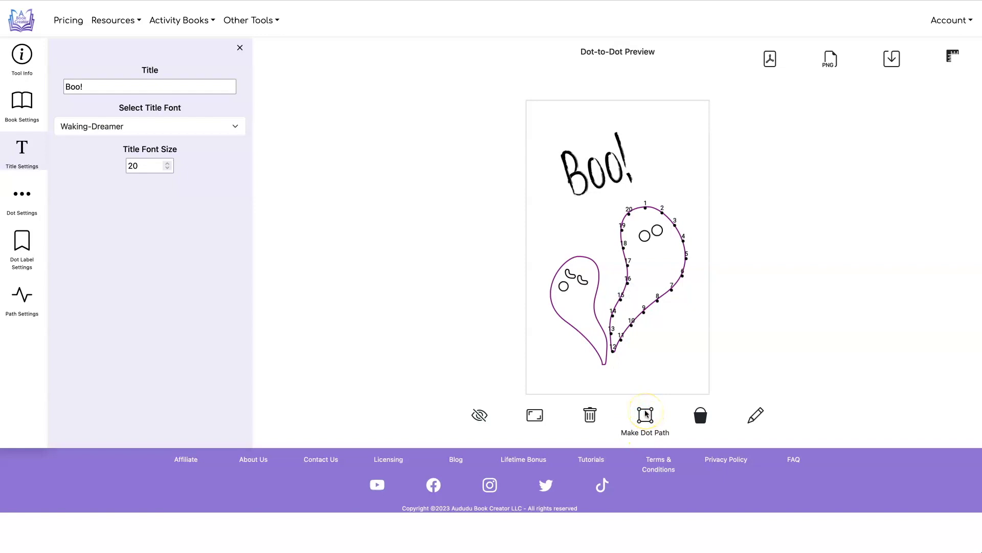
click(645, 411)
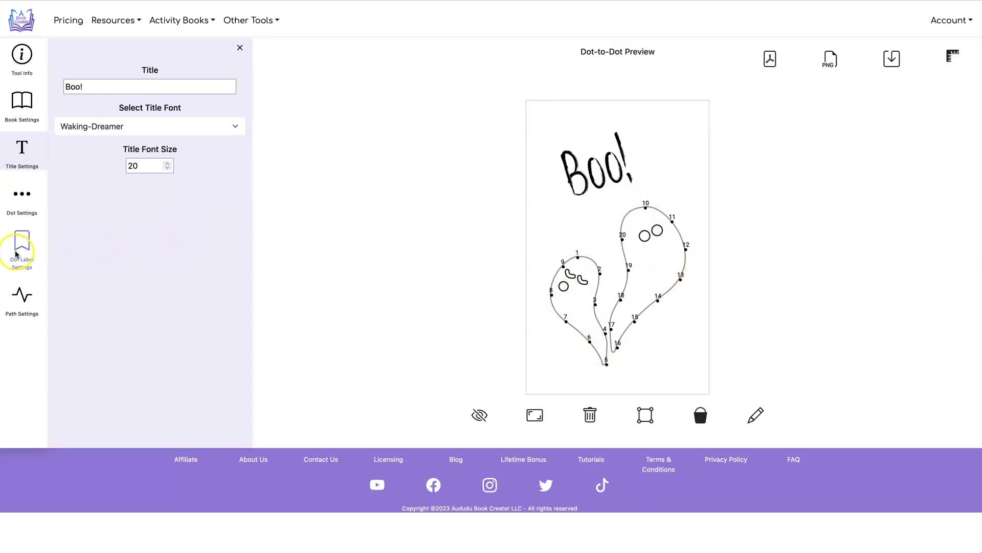
Enable Restart Counting on a Different Path in Path Settings
click(21, 303)
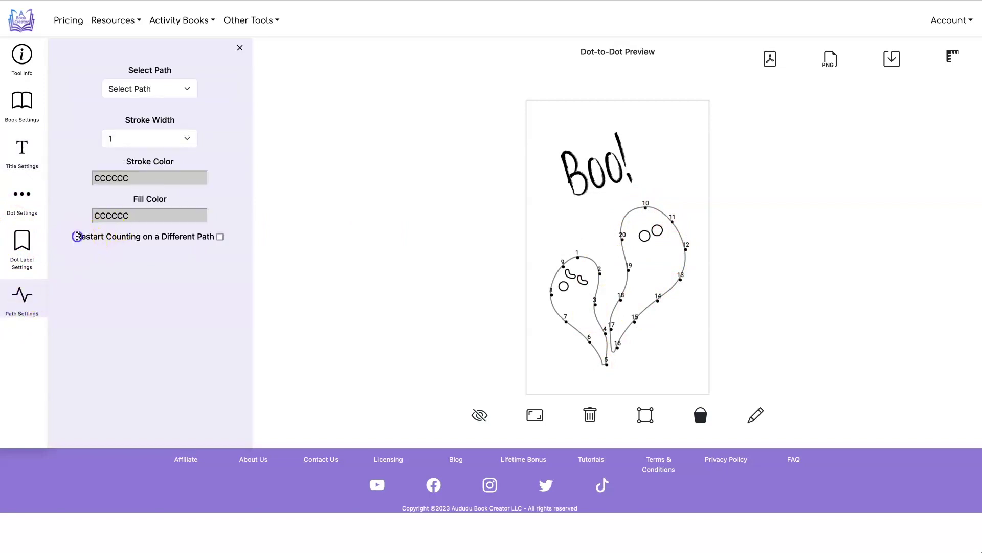
drag(76, 236, 182, 234)
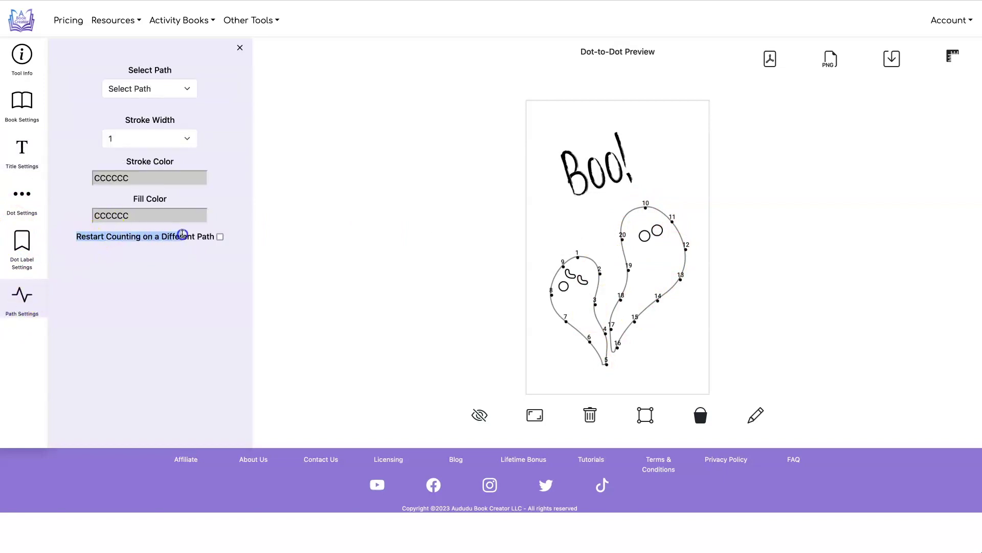
click(219, 237)
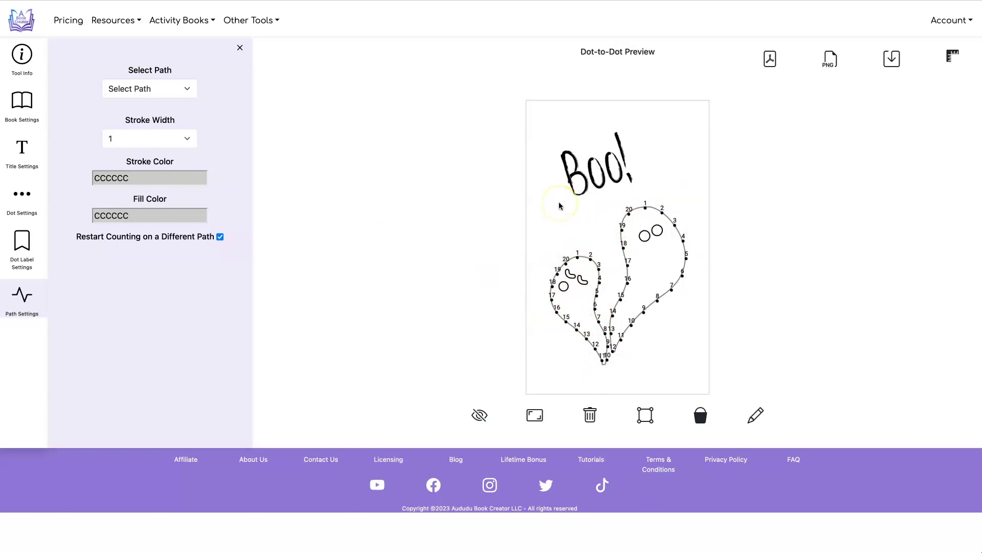
Set Number of Dots to 15 in Dot Settings
click(22, 148)
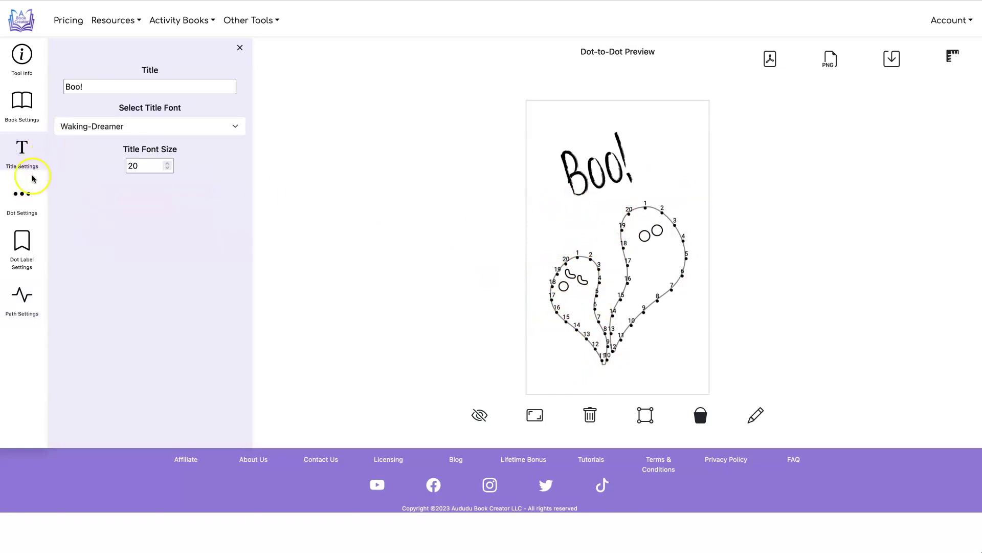
click(24, 195)
drag(140, 123, 118, 123)
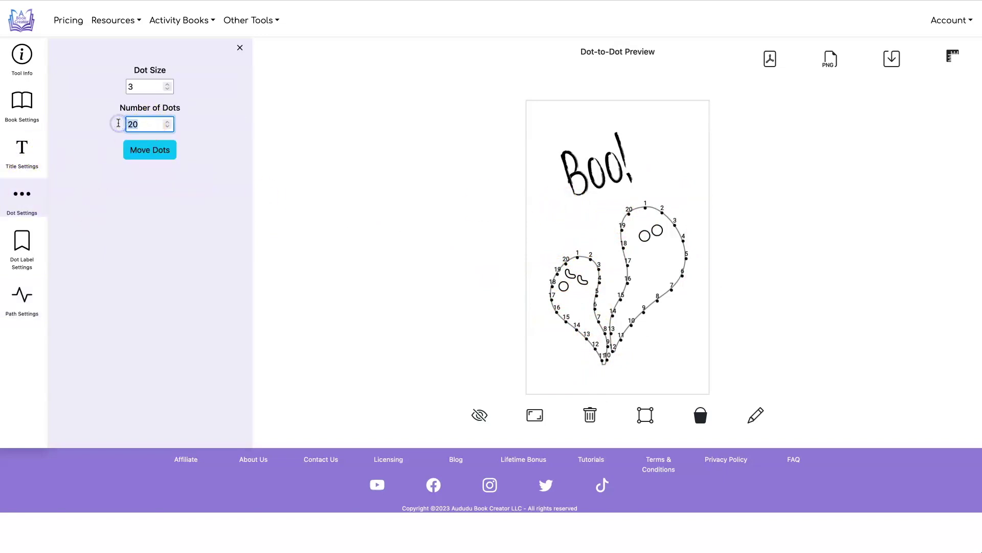
click(296, 137)
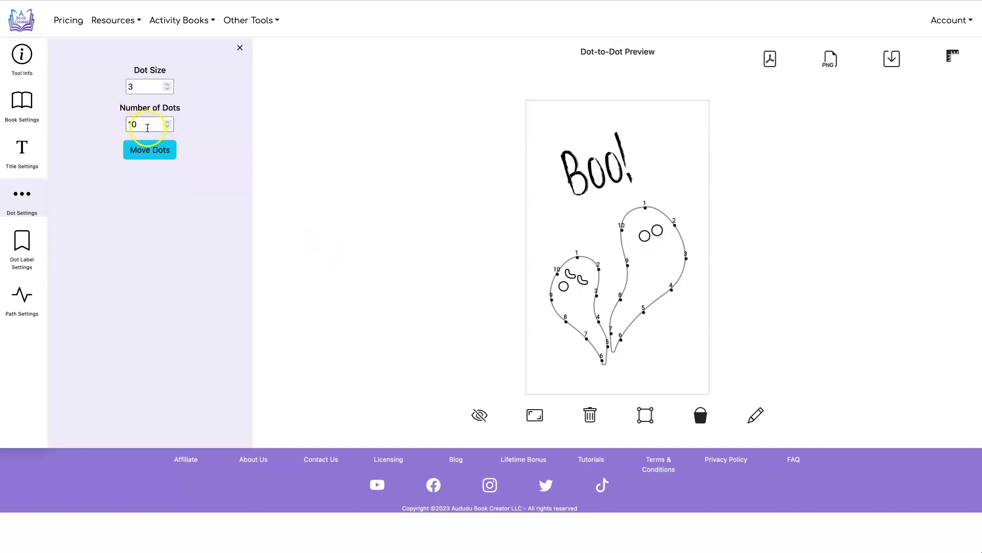
drag(147, 127, 119, 125)
text(15)
click(154, 149)
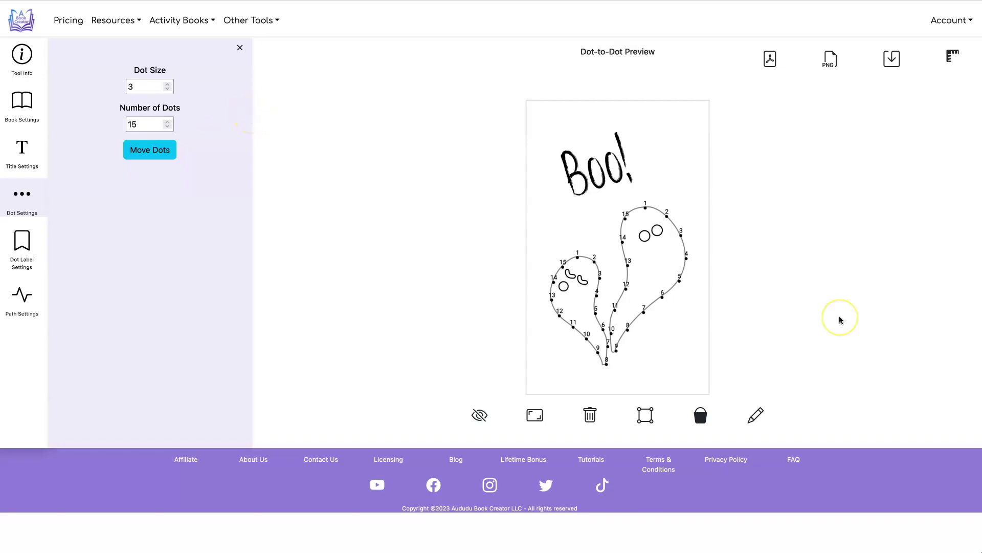
Fill both ghosts' eye shapes with grey and hide the dot path lines
click(565, 286)
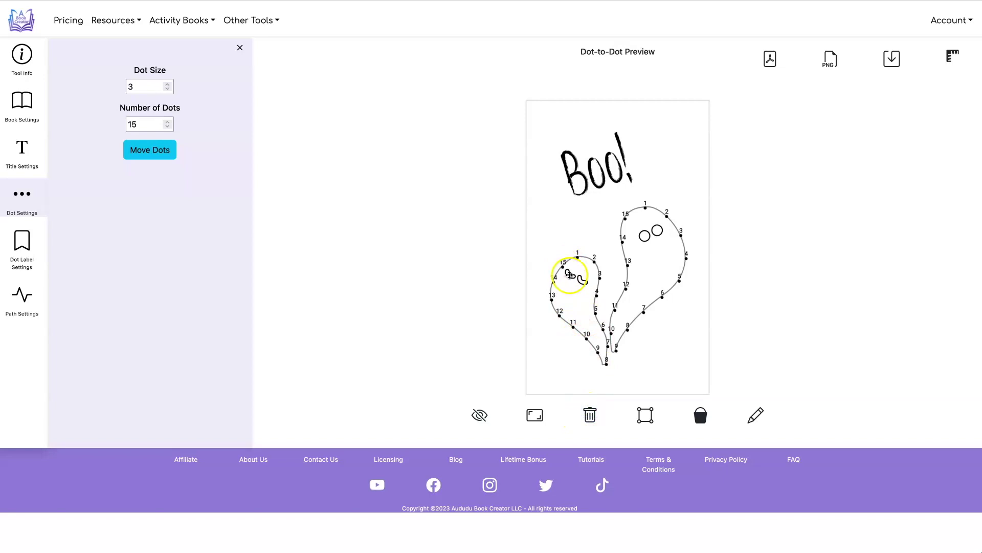
click(582, 280)
click(646, 234)
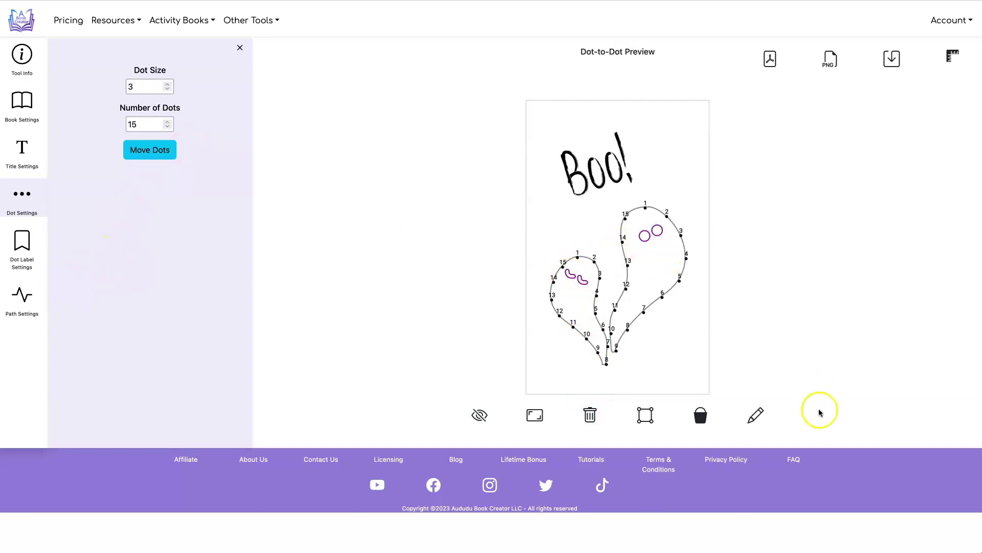
click(701, 418)
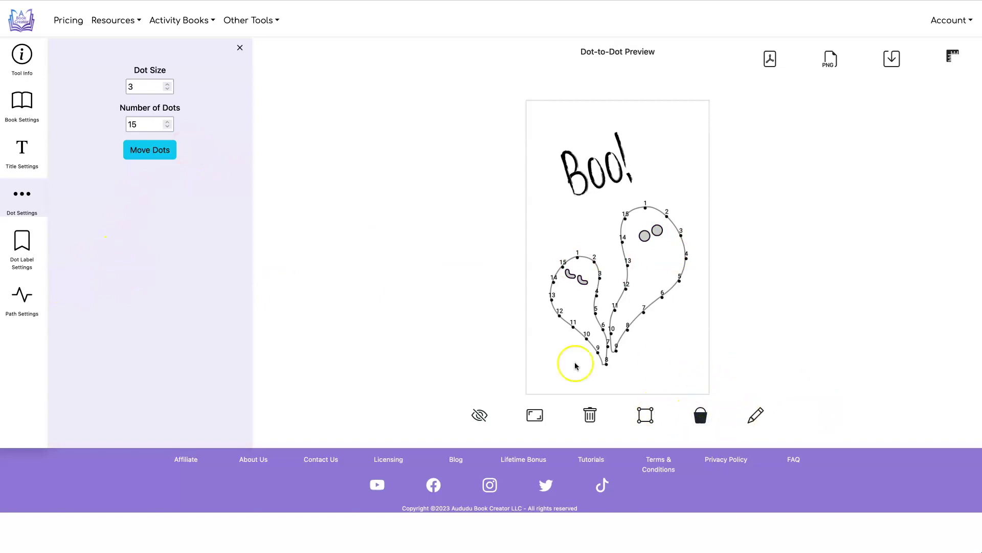
click(481, 417)
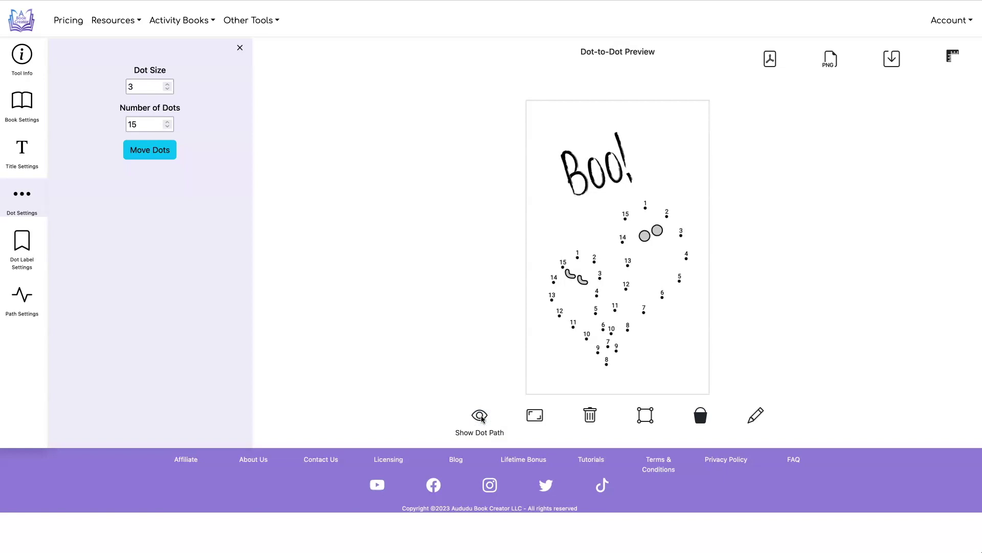
Show the dot path again and reposition the dots where the two ghosts overlap
click(481, 416)
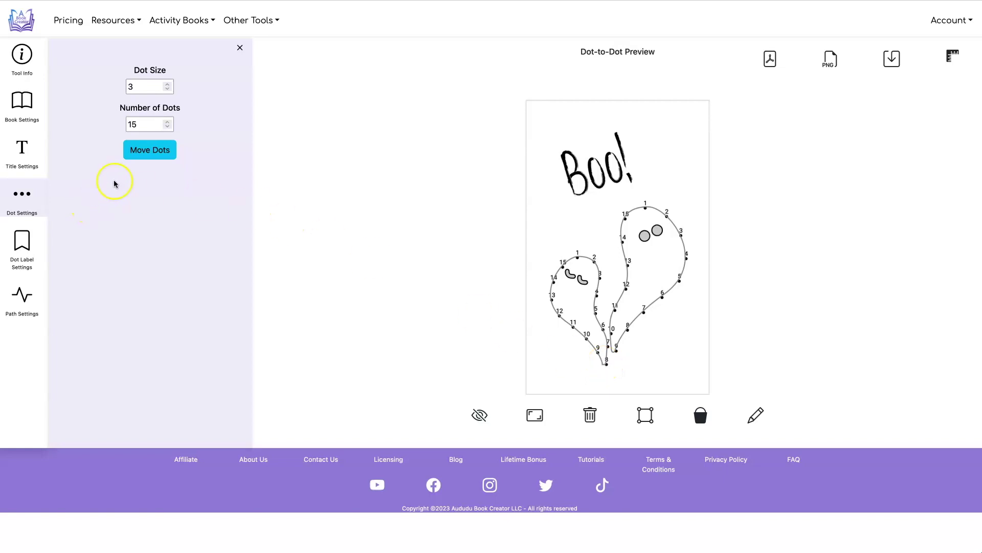
click(138, 154)
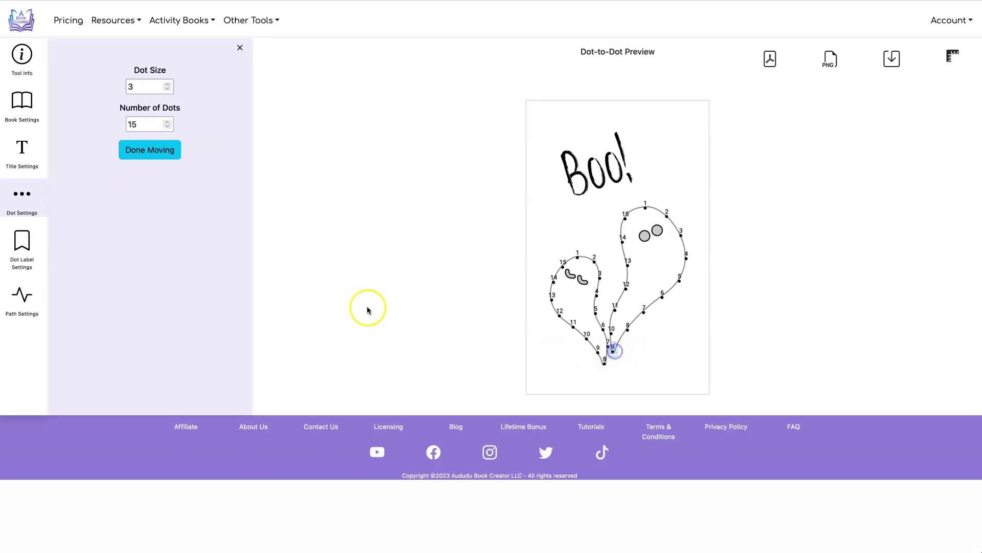
click(154, 151)
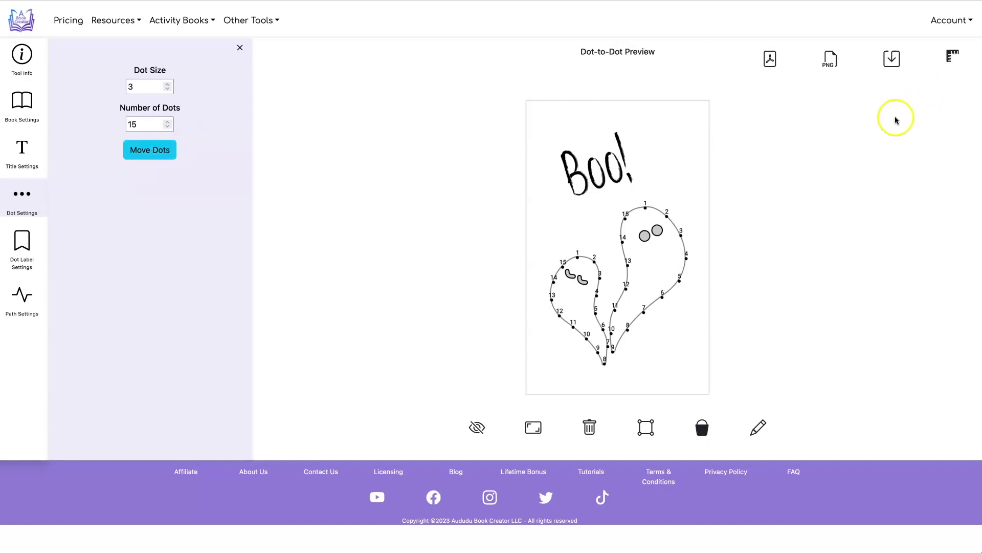
Download the numbered two-ghost page as a PDF
click(769, 59)
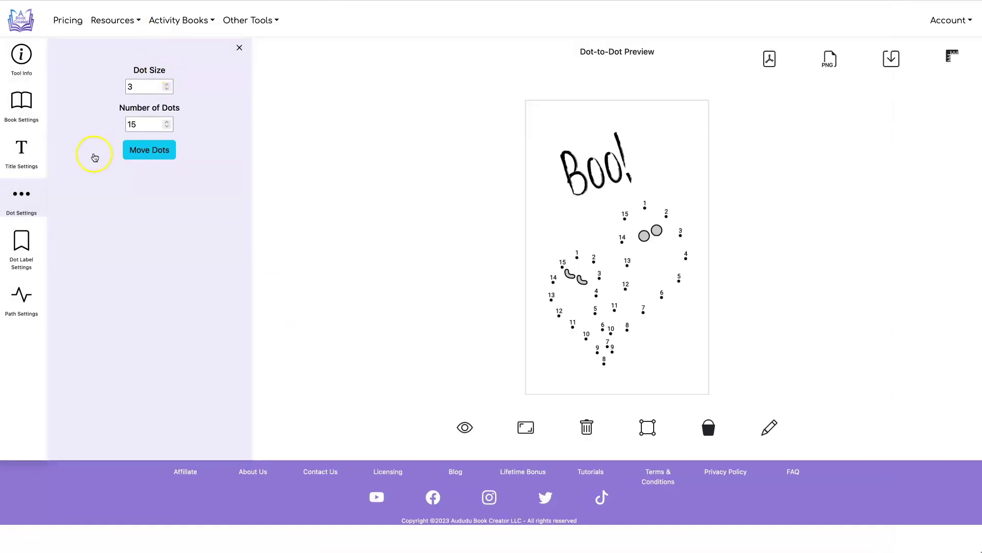
Switch the dot labels to letters A–O and set the label size to 8
click(22, 241)
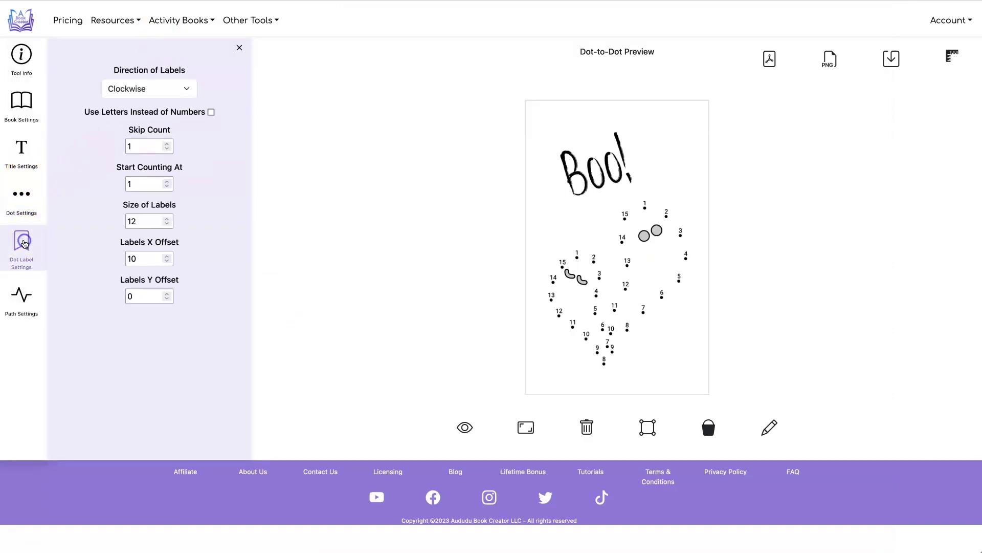
click(212, 112)
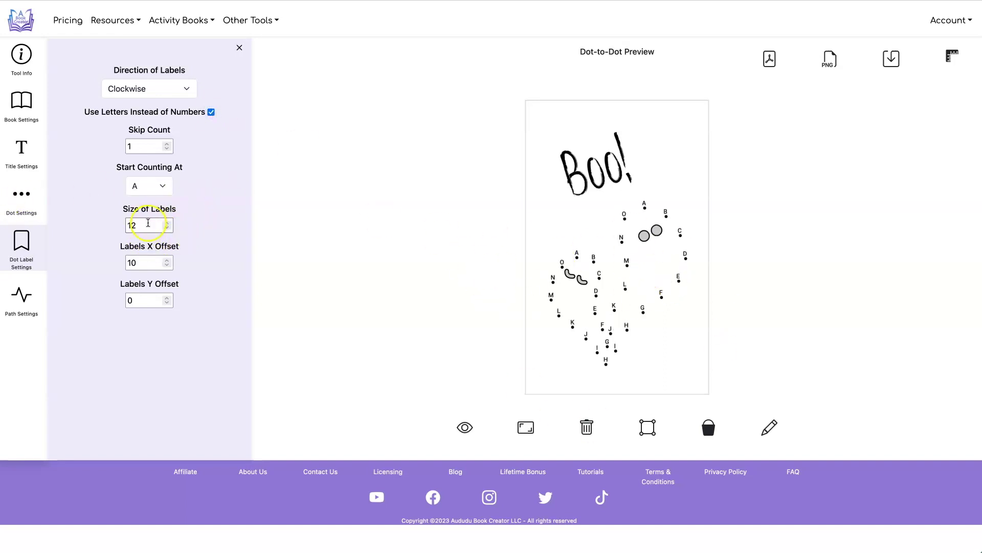
drag(146, 225, 116, 221)
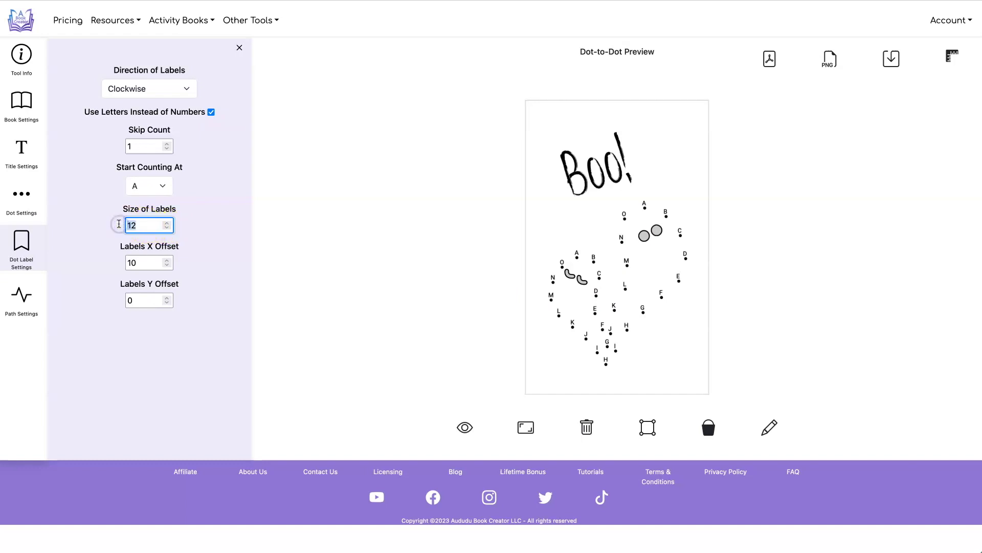
text(8)
click(254, 203)
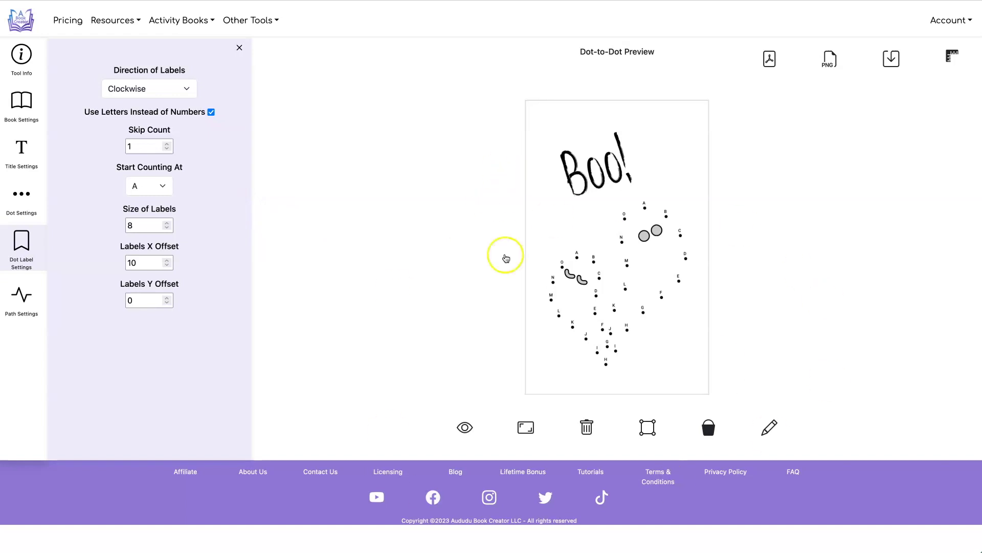
Download the lettered Boo! page as a PNG and view it in Preview
click(826, 65)
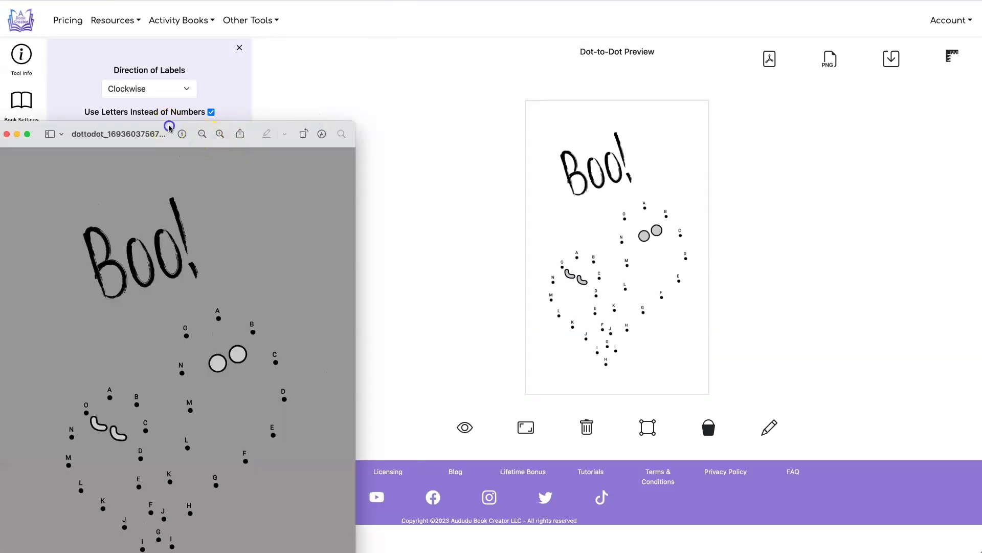
drag(170, 128, 259, 1)
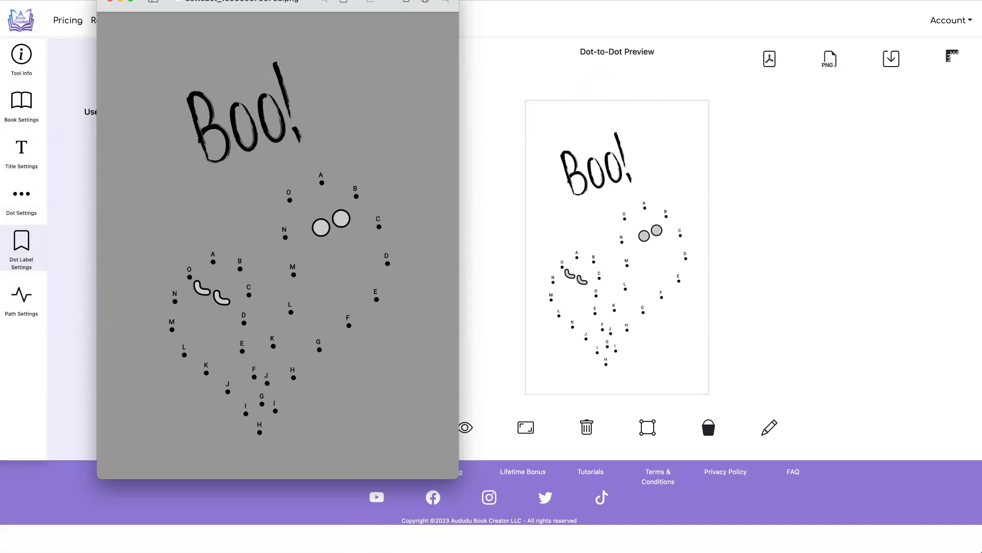